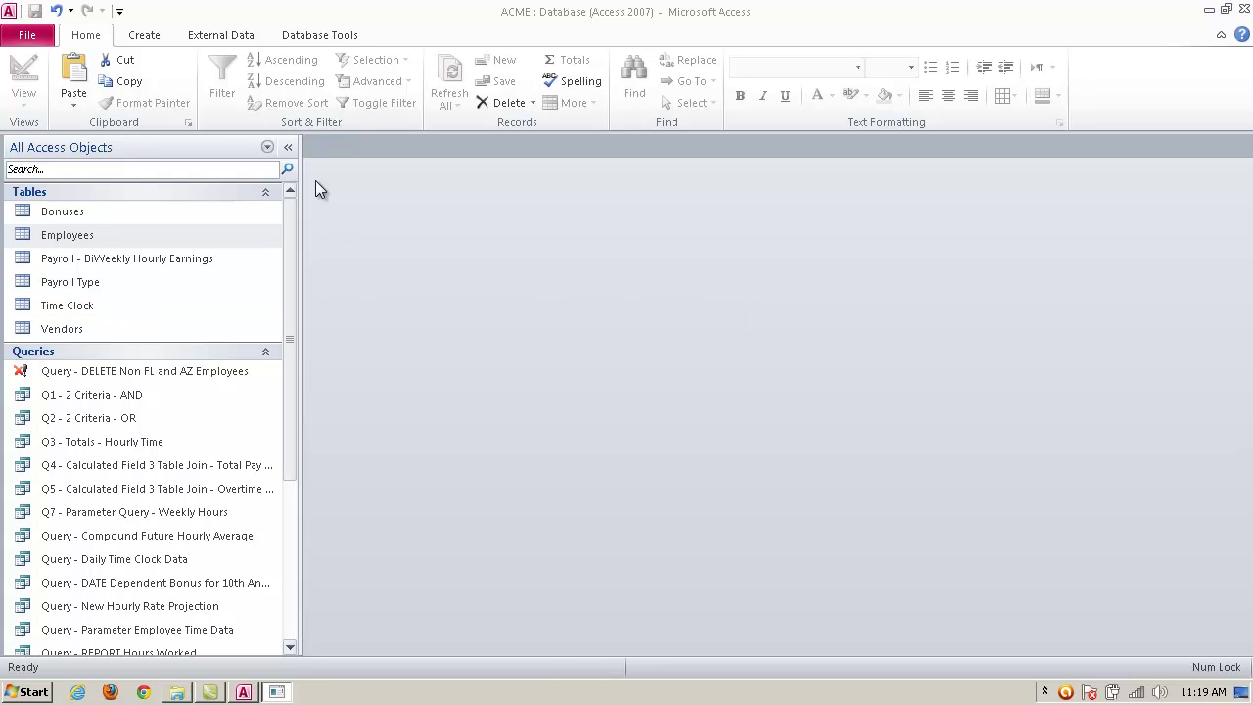
# - Generate a quick form from the Employees table with Create > Form
pyautogui.click(144, 37)
pyautogui.click(85, 212)
pyautogui.click(89, 232)
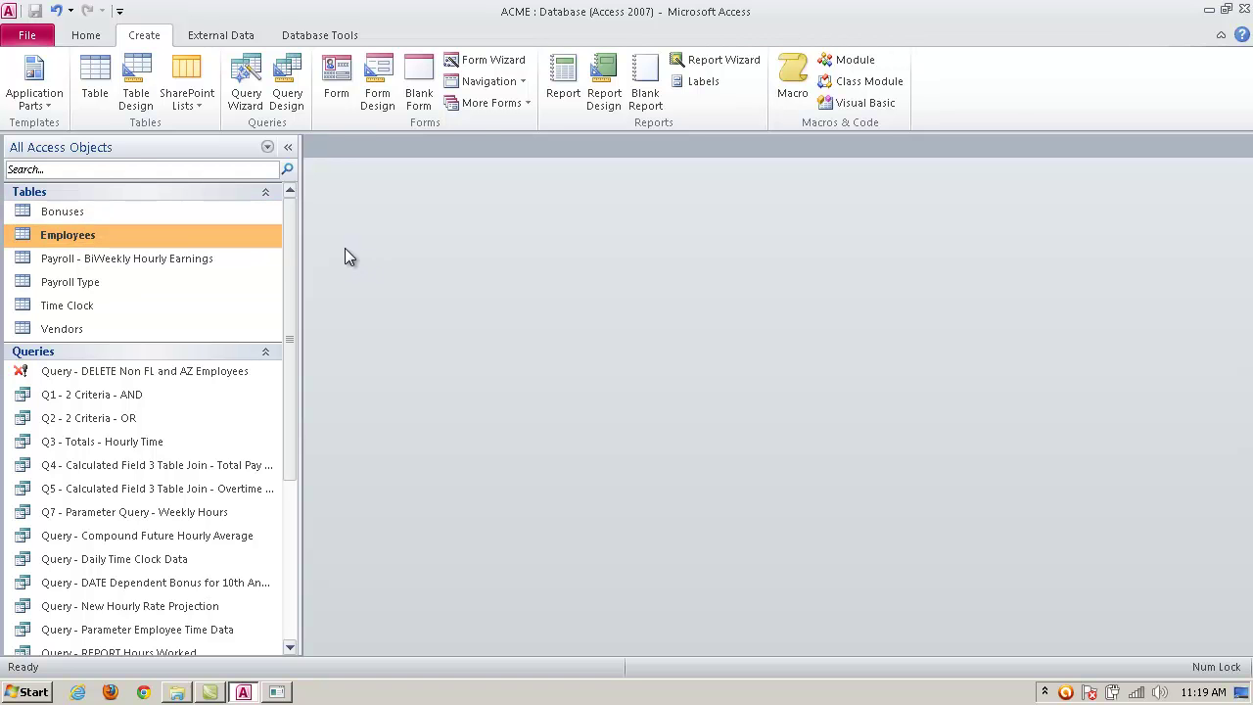
pyautogui.click(336, 80)
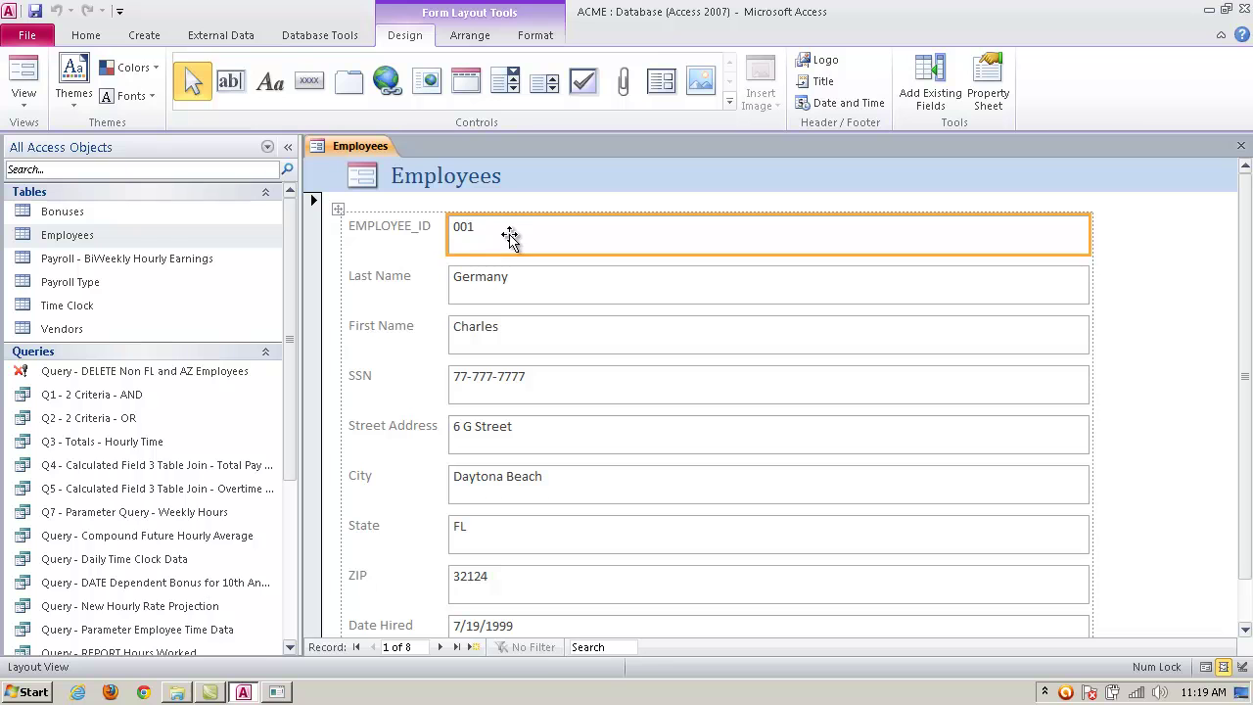
# - Switch the new Employees form to Form View, showing record 1 of 8
pyautogui.click(25, 103)
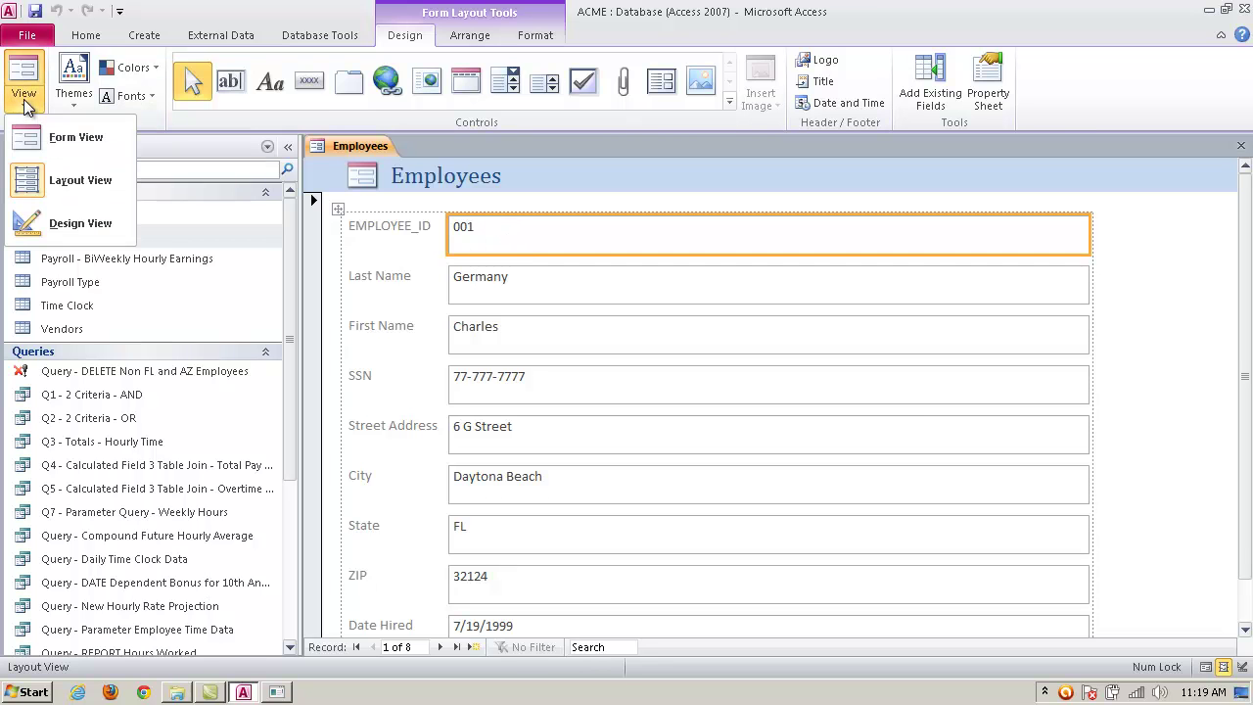
pyautogui.click(49, 137)
pyautogui.moveTo(1249, 297)
pyautogui.mouseDown()
pyautogui.moveTo(1249, 343)
pyautogui.moveTo(1249, 283)
pyautogui.mouseUp()
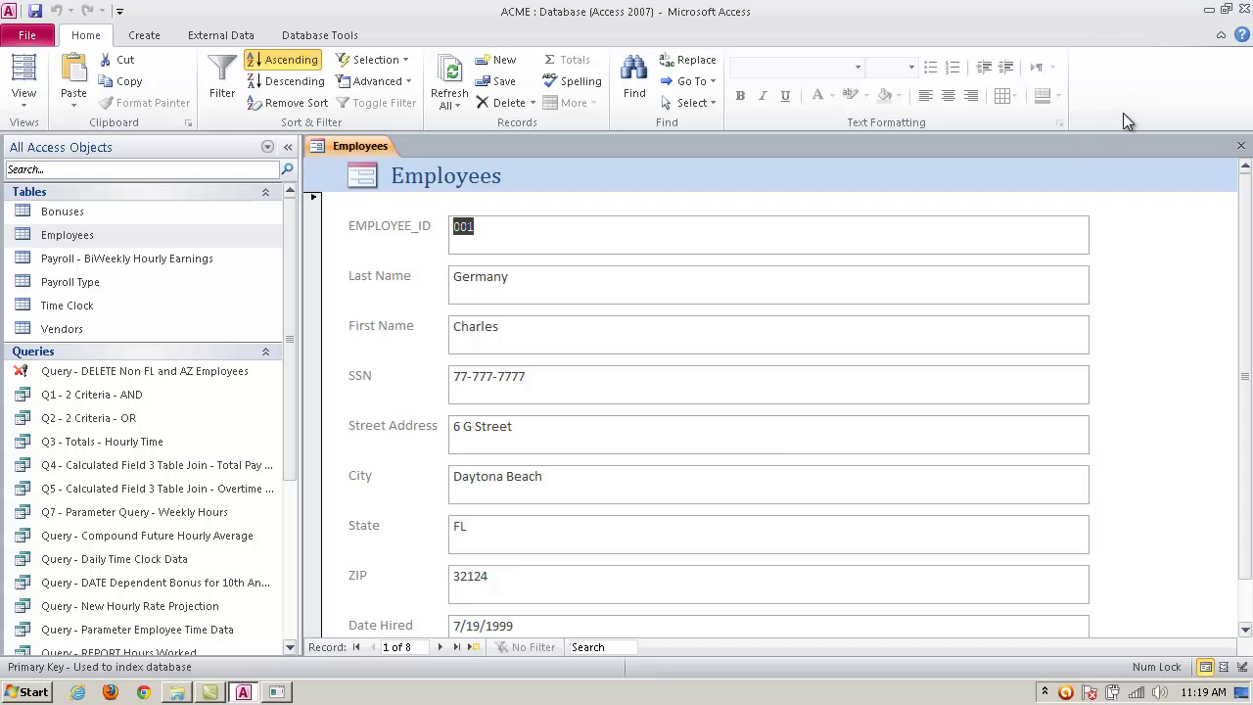
# - Collapse the ribbon and step through the employee records to record 8
pyautogui.click(1220, 36)
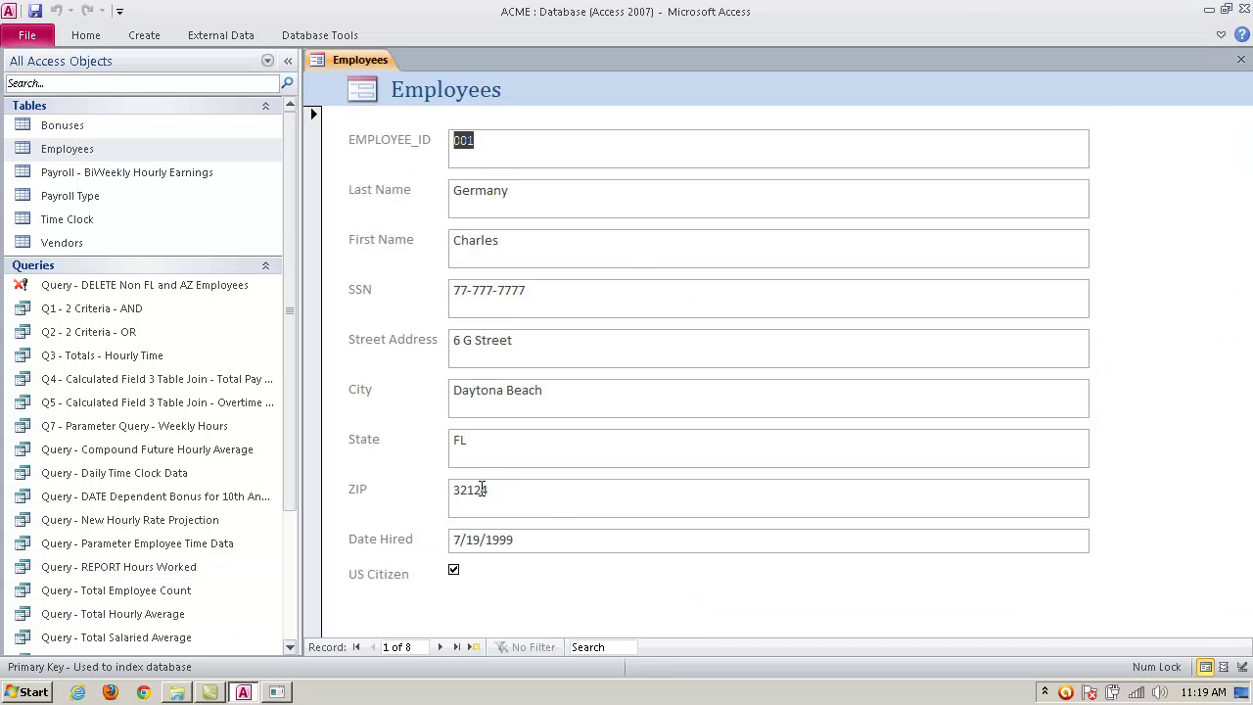
pyautogui.click(441, 647)
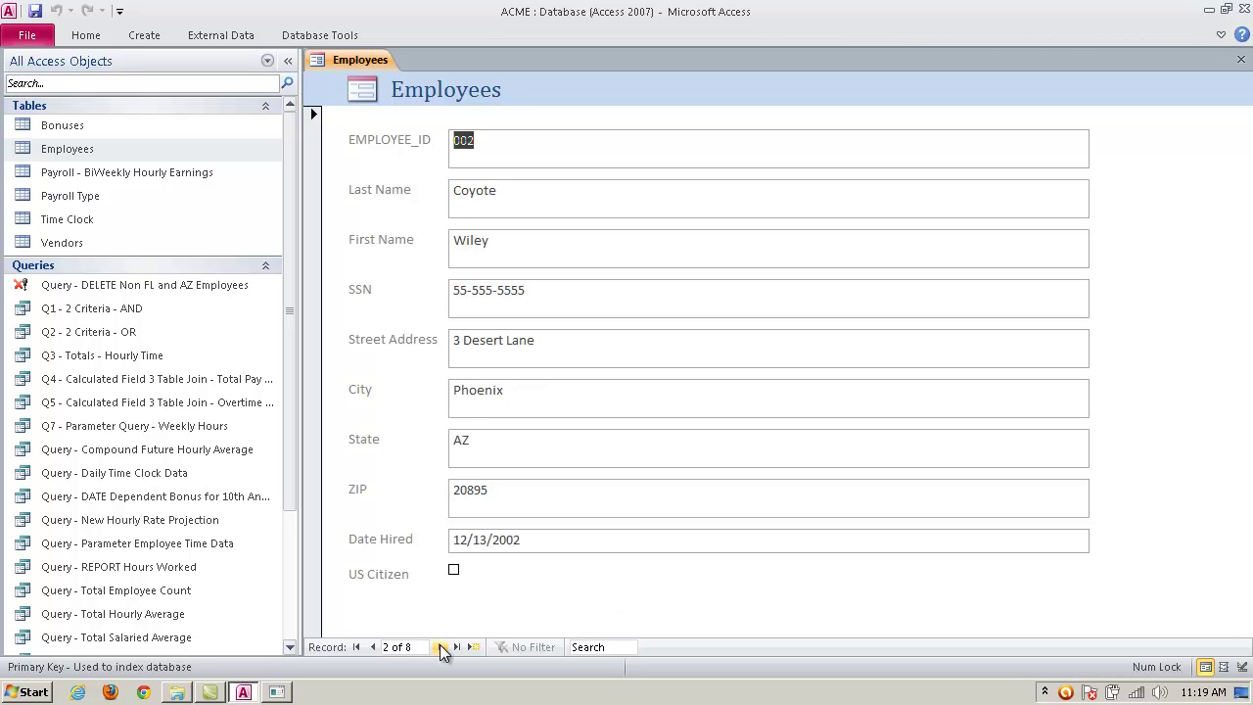
pyautogui.click(440, 647)
pyautogui.click(441, 647)
pyautogui.click(440, 647)
pyautogui.click(440, 647)
pyautogui.click(441, 647)
pyautogui.click(440, 647)
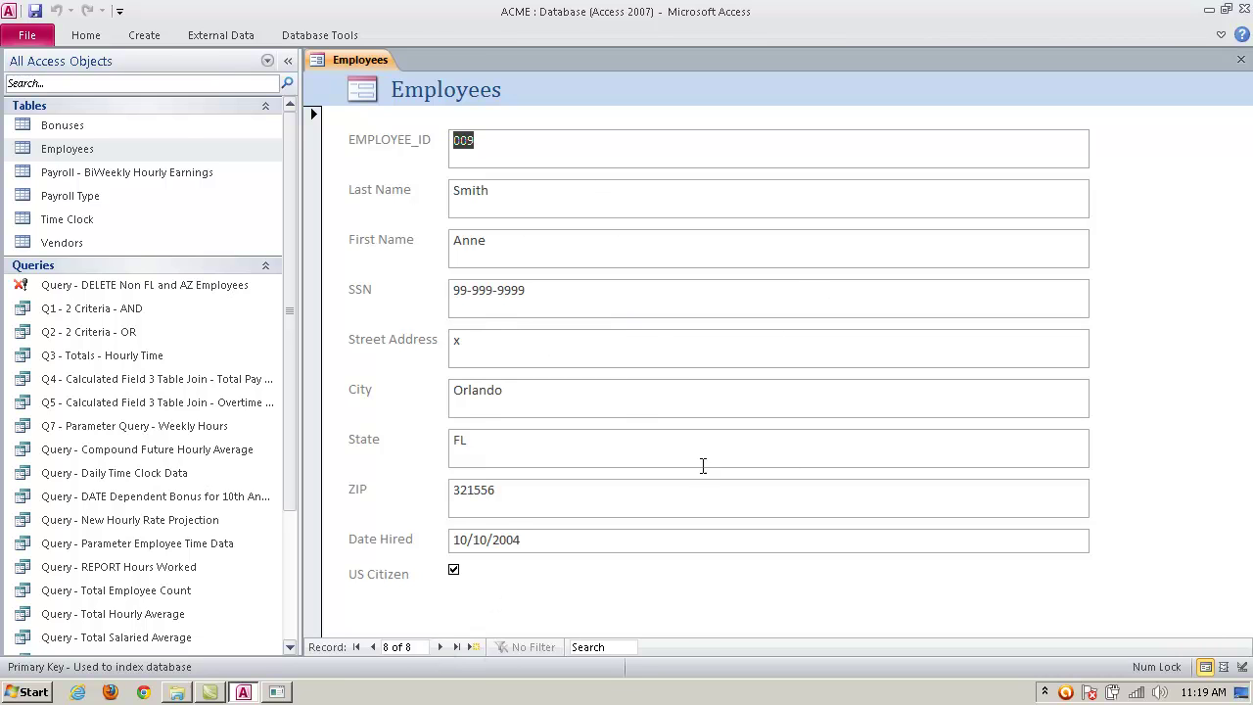
# - Start a blank new record 9 of 9, restore the ribbon and close the form
pyautogui.click(475, 646)
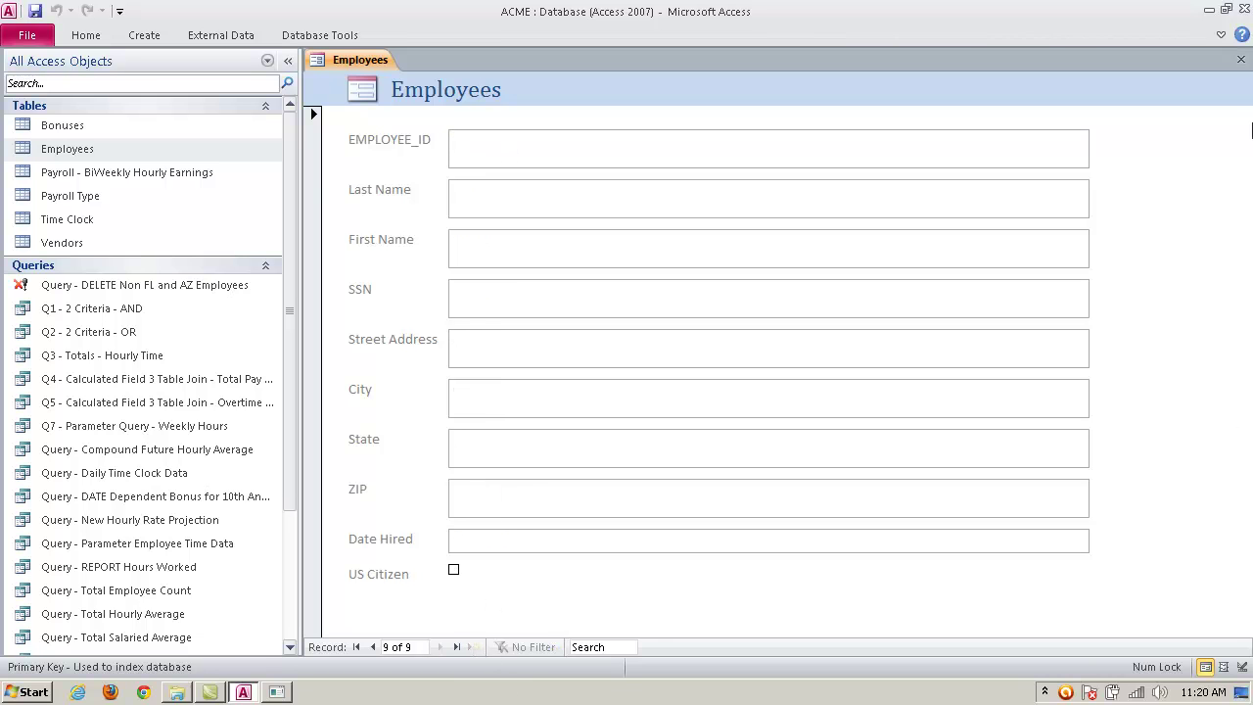
pyautogui.click(1220, 35)
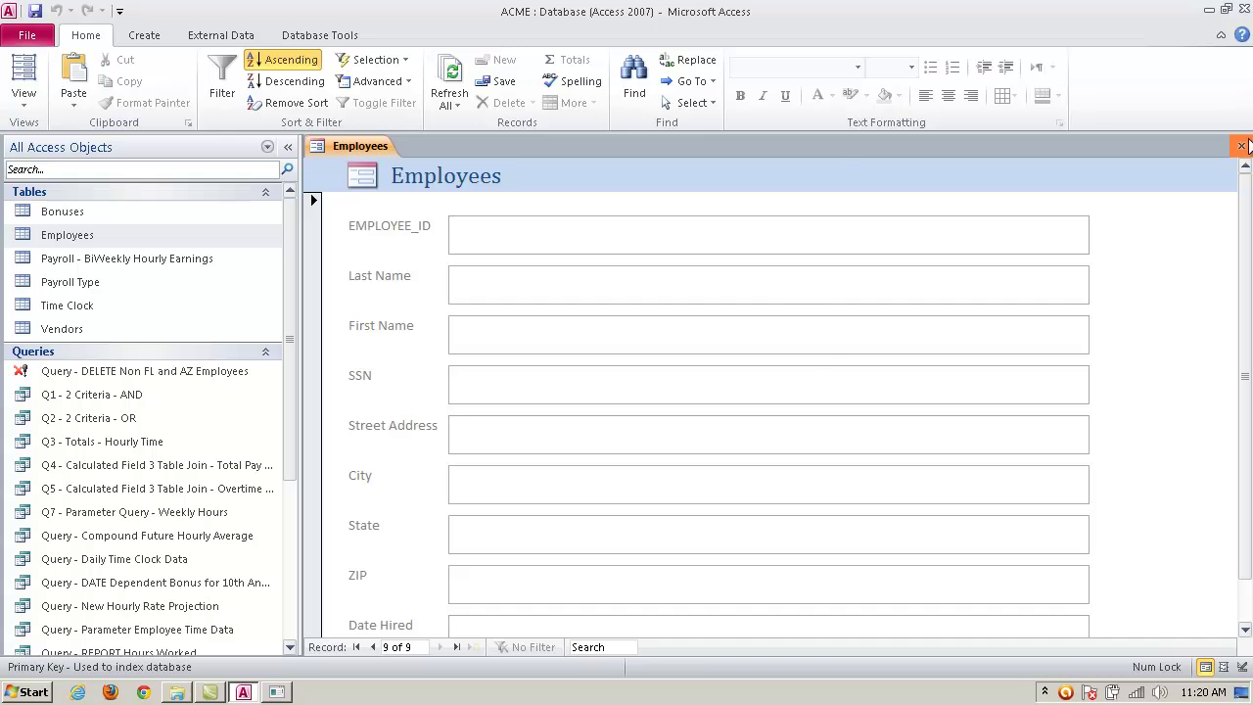
pyautogui.click(1241, 144)
# - Answer the save prompt for the Employees form, then open and close a blank Form1 design
pyautogui.click(627, 392)
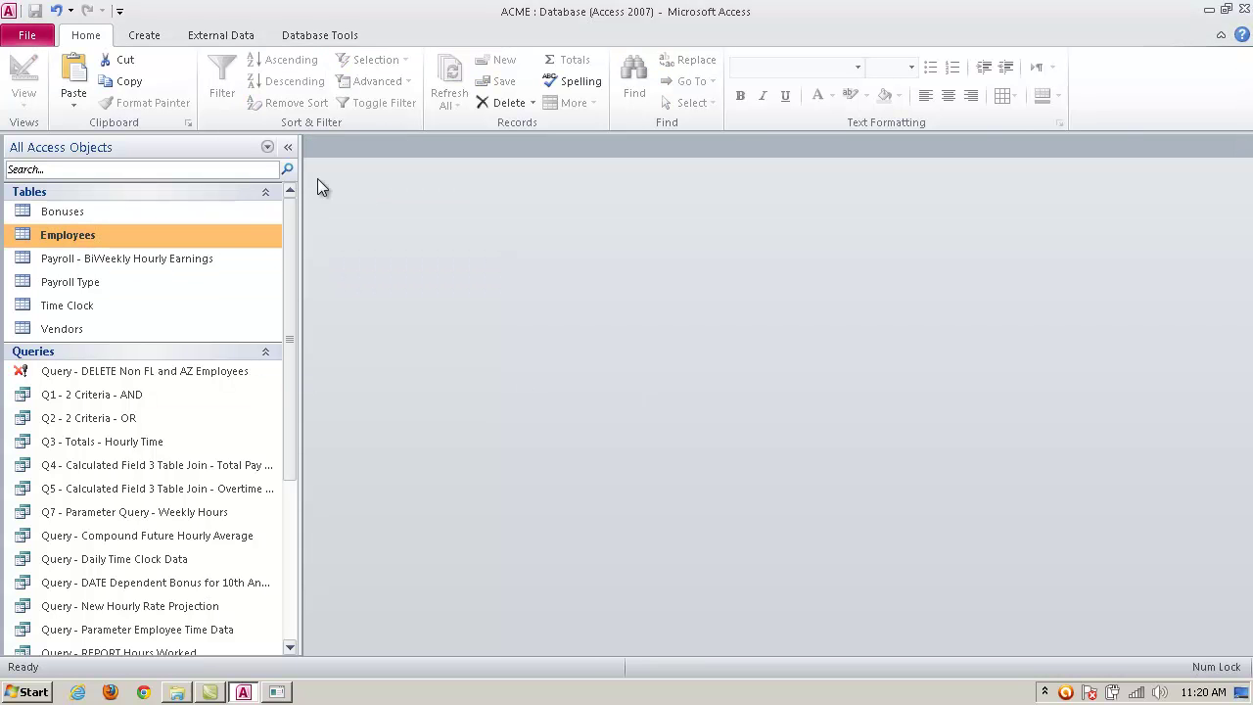
pyautogui.click(149, 36)
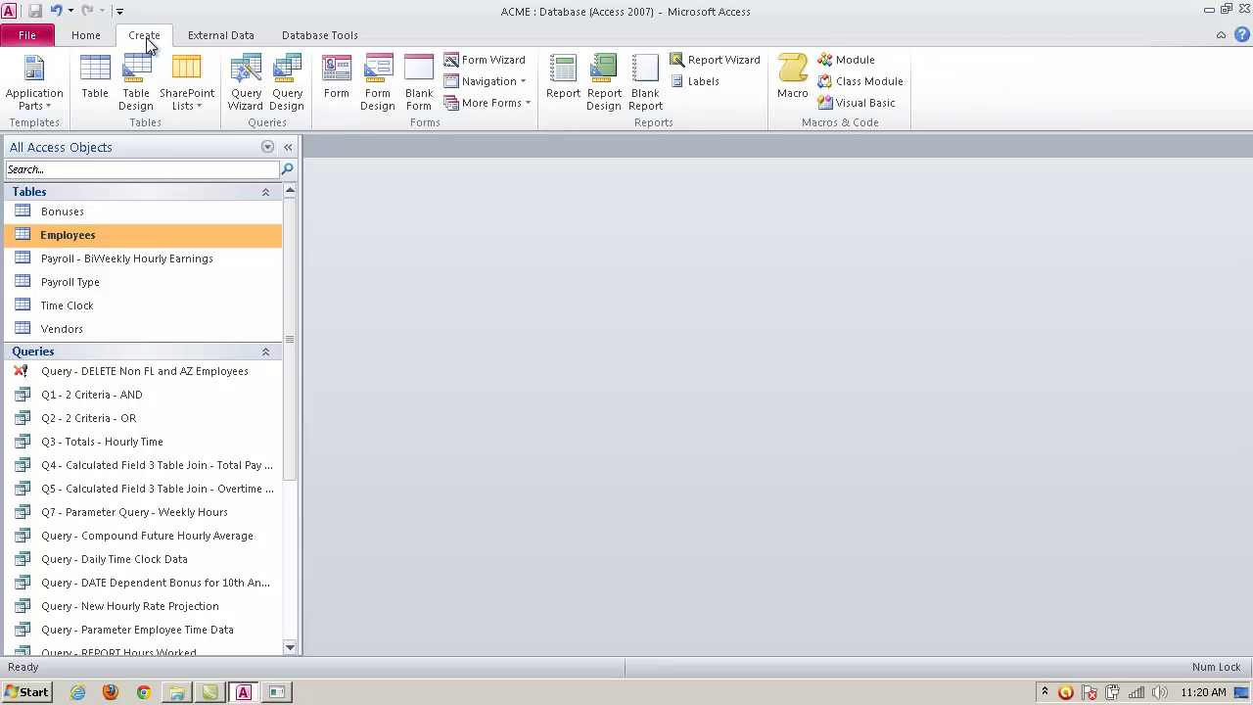
pyautogui.click(378, 98)
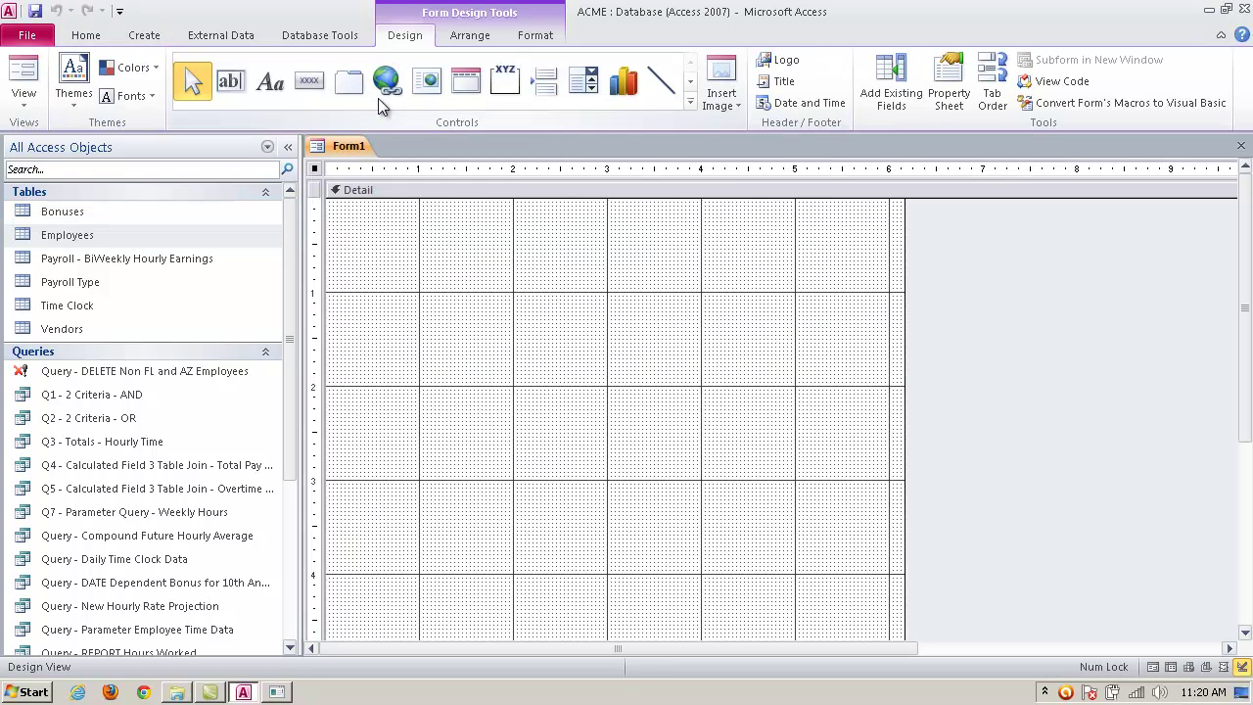
pyautogui.click(1240, 146)
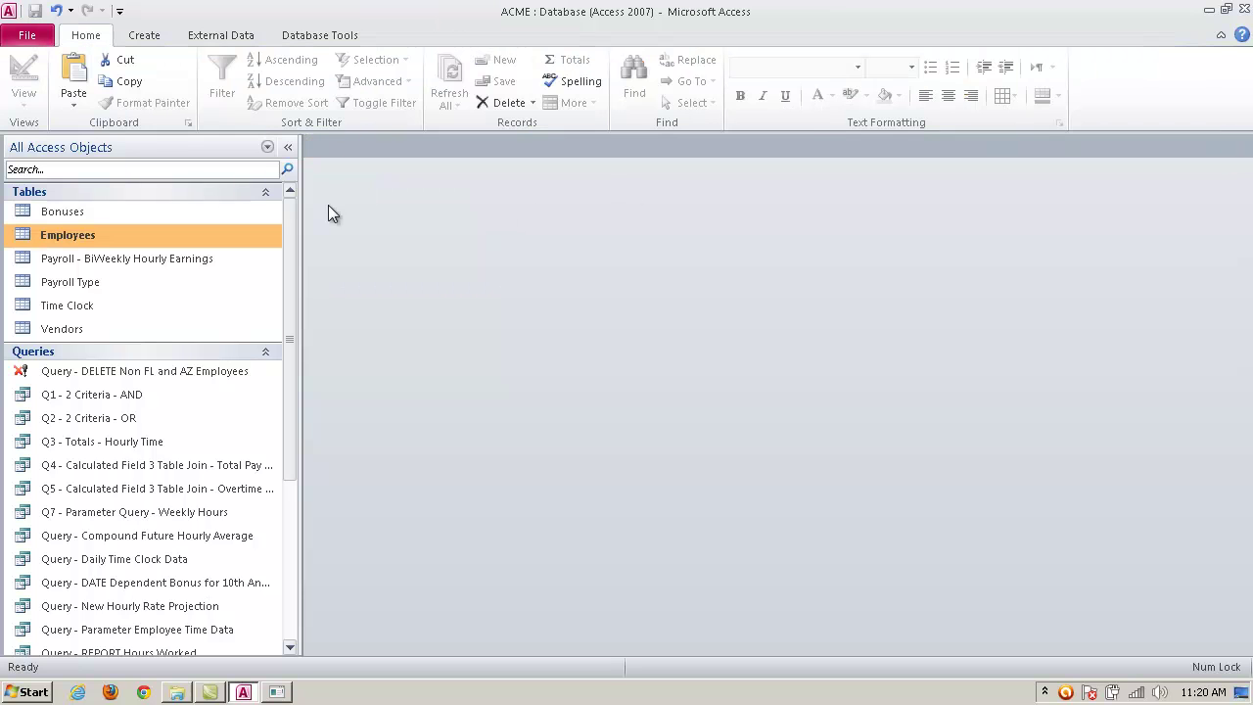
pyautogui.click(166, 38)
# - Generate a new Employees form and switch it to Design View
pyautogui.click(338, 74)
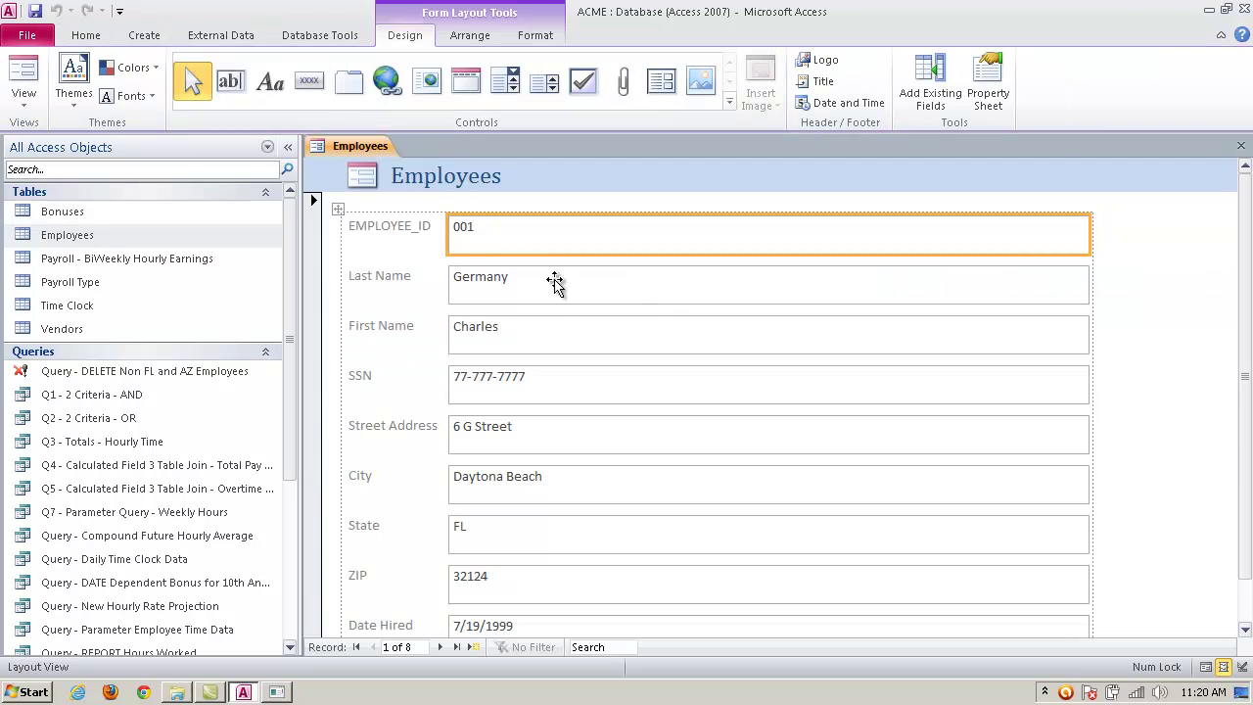
pyautogui.click(25, 102)
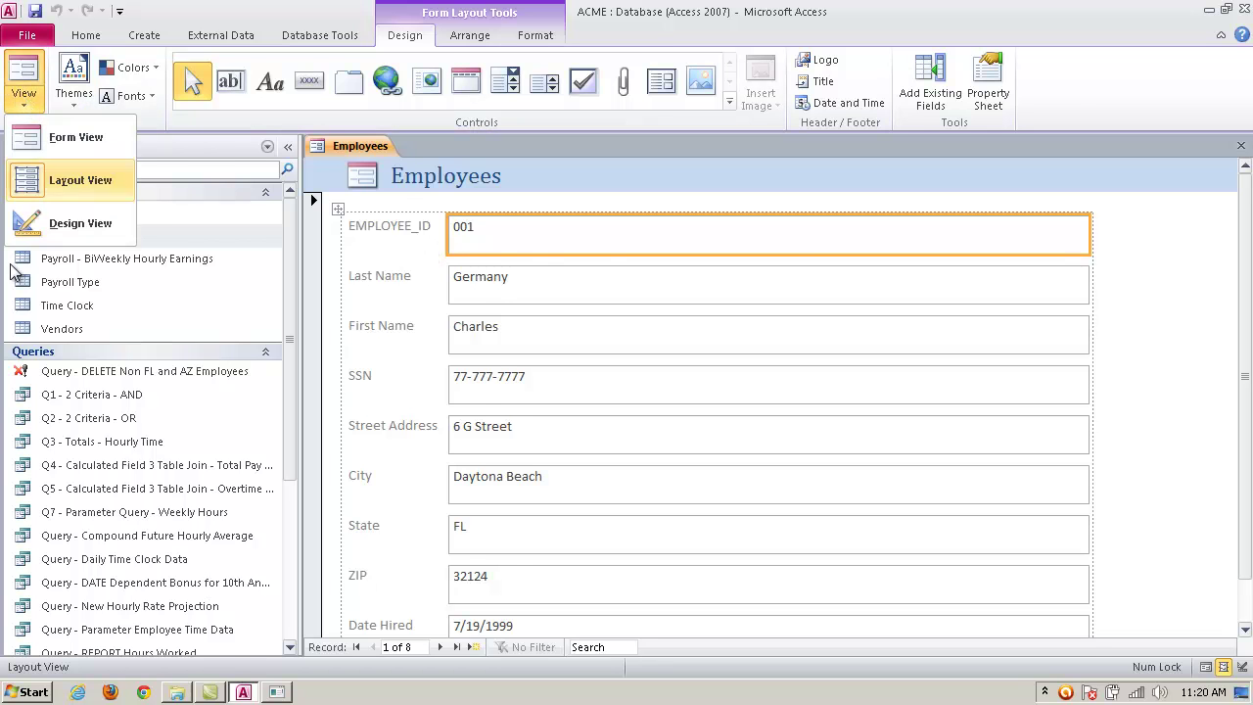
pyautogui.click(78, 225)
# - Inspect the EMPLOYEE_ID box's Property Sheet, then close it
pyautogui.click(504, 292)
pyautogui.rightClick(588, 287)
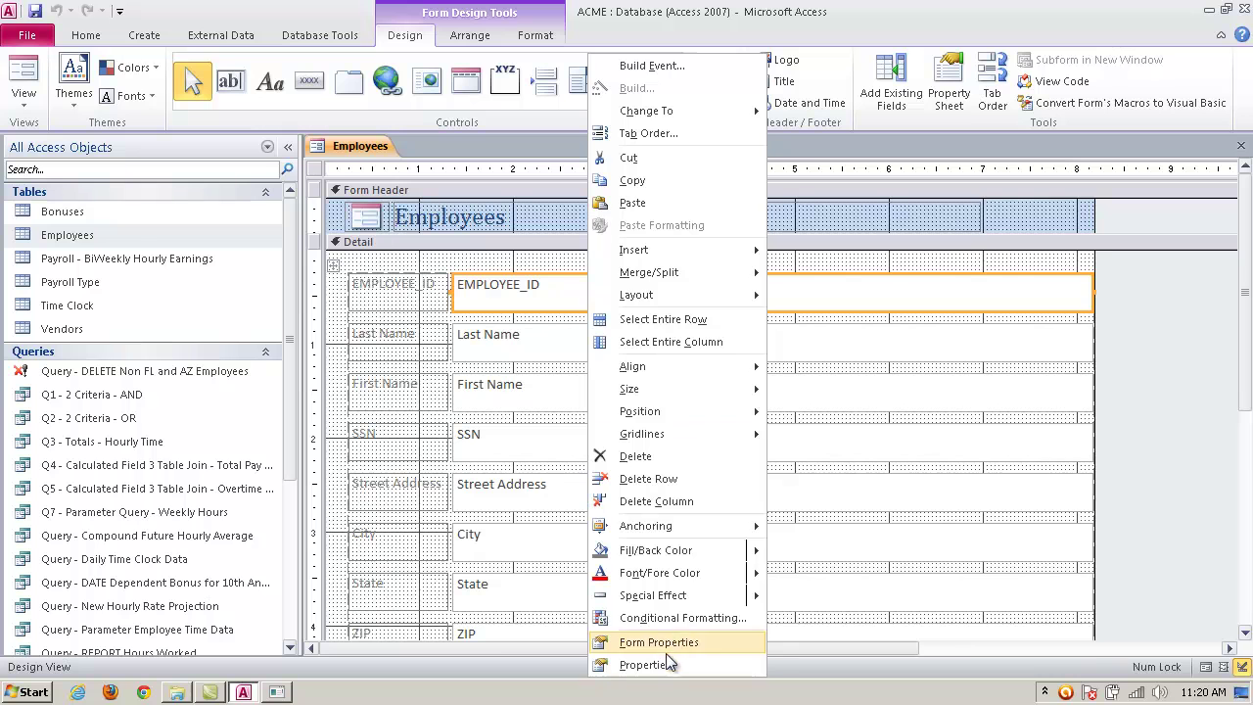
pyautogui.click(671, 665)
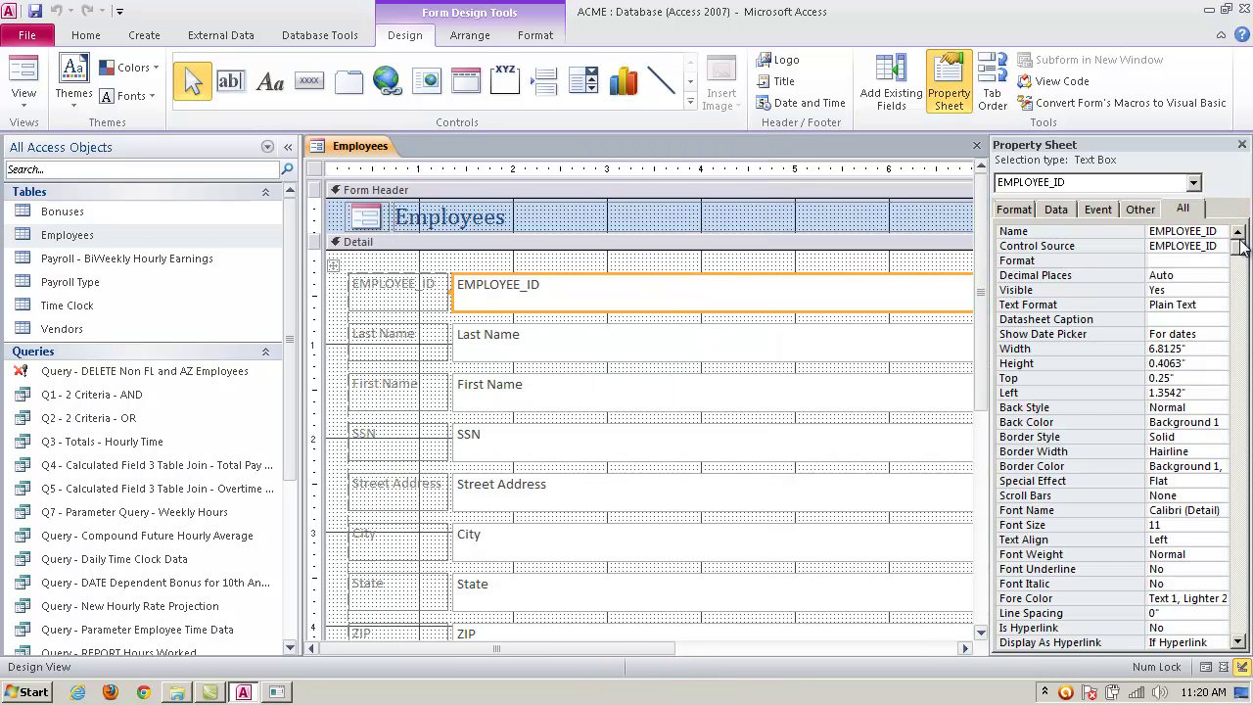
pyautogui.click(1239, 528)
pyautogui.click(1239, 528)
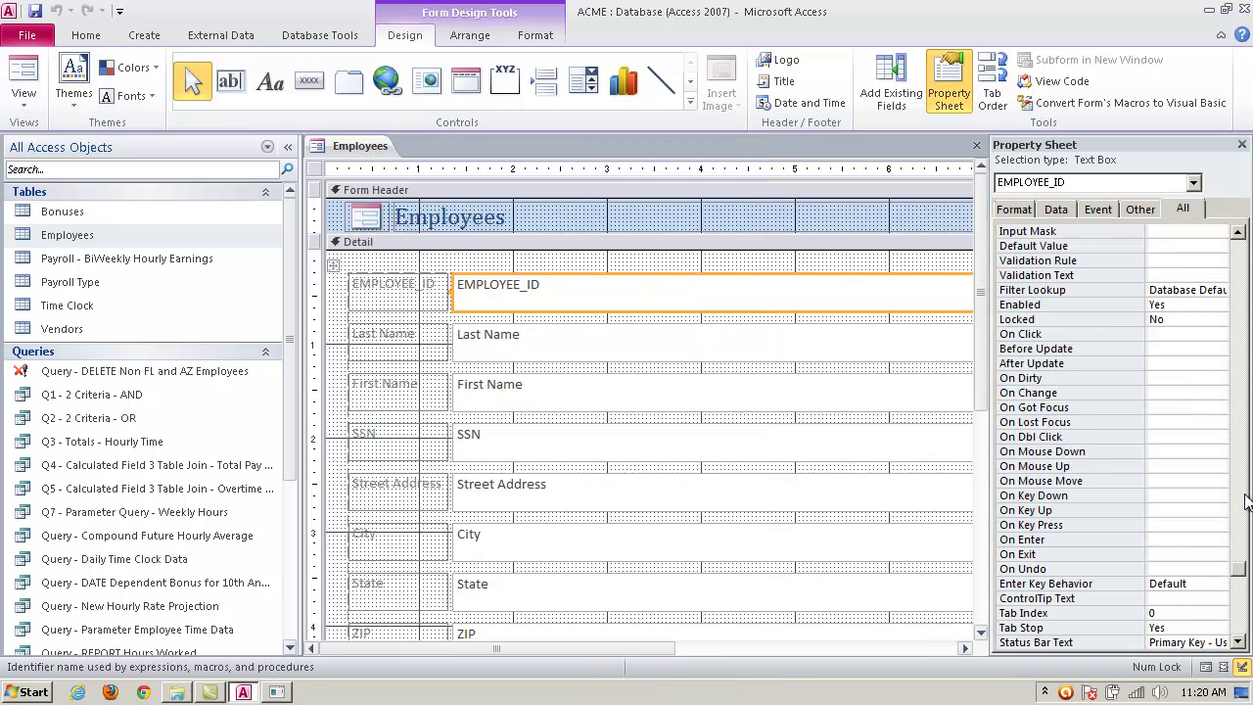
pyautogui.click(1239, 307)
pyautogui.click(1240, 307)
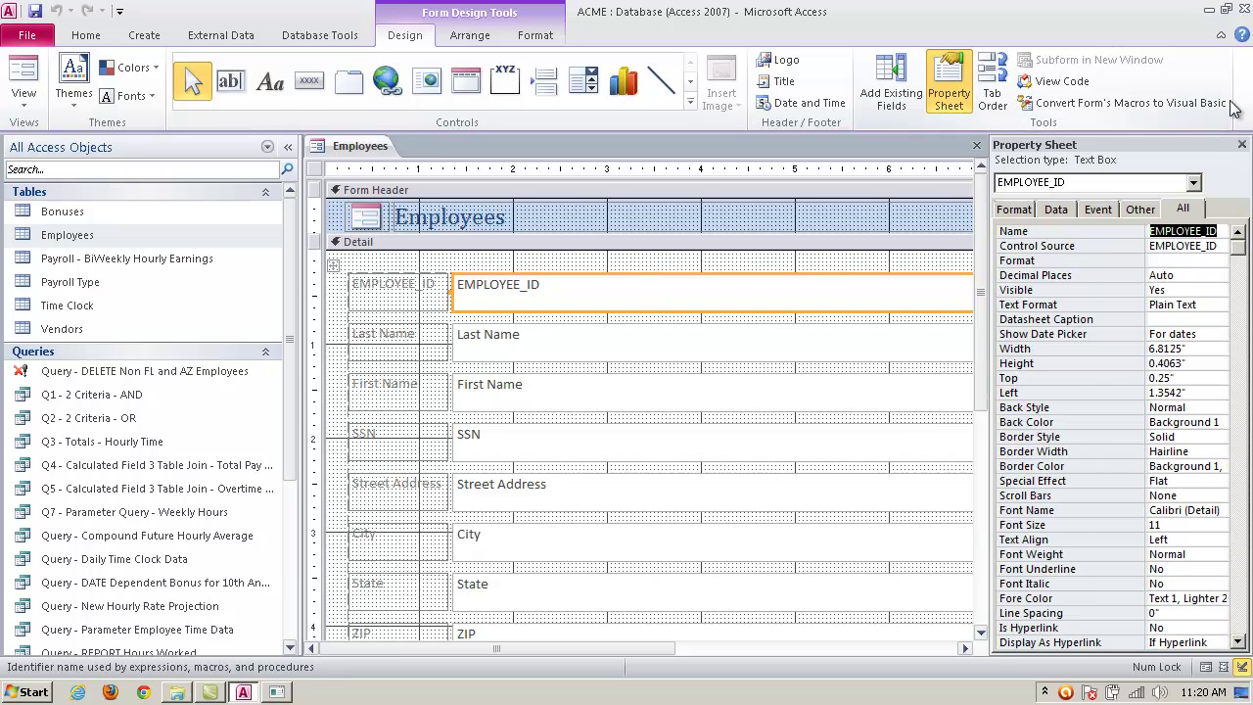
pyautogui.click(1241, 144)
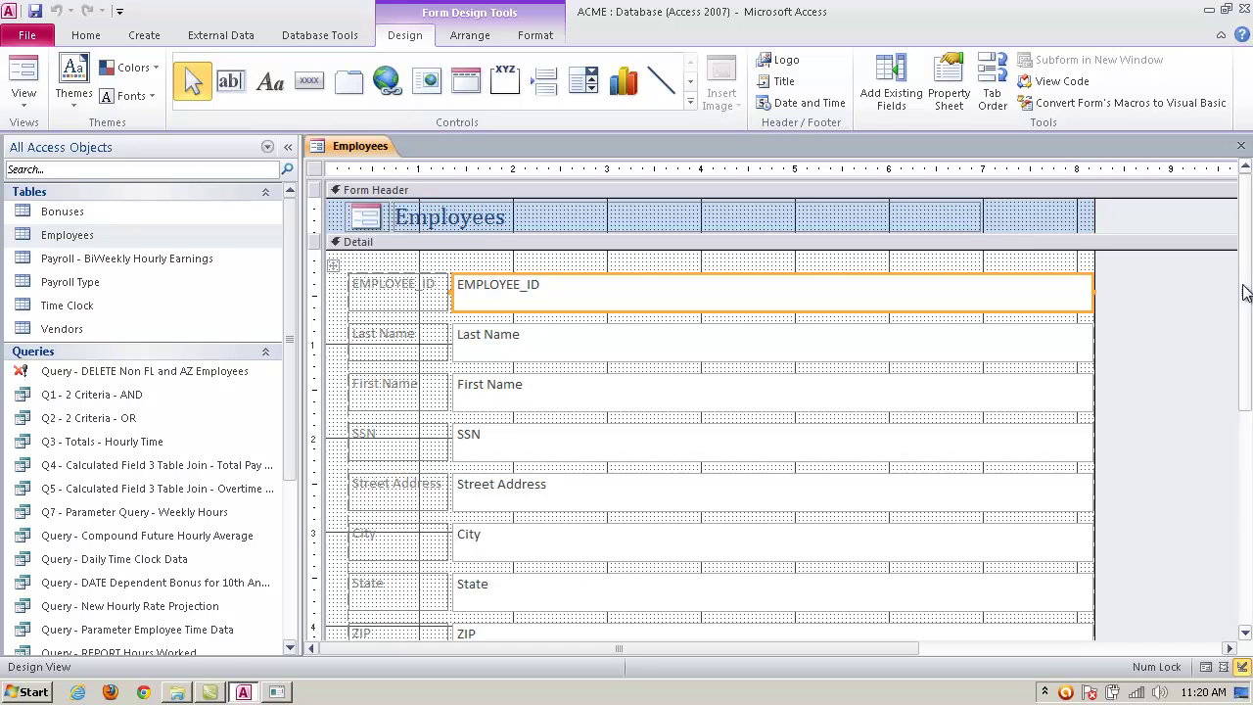
pyautogui.moveTo(1245, 294); pyautogui.dragTo(1249, 362)
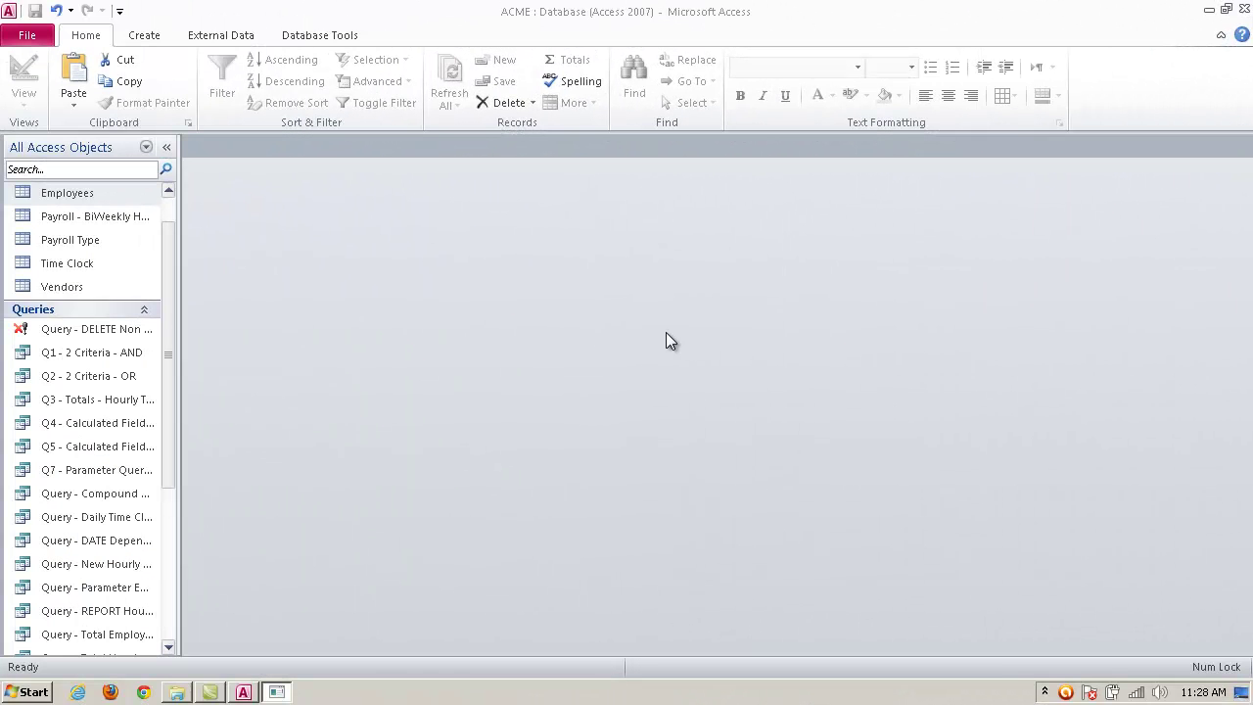
# - Scroll the navigation pane back up to the Tables group
pyautogui.scroll(1, 162, 258)
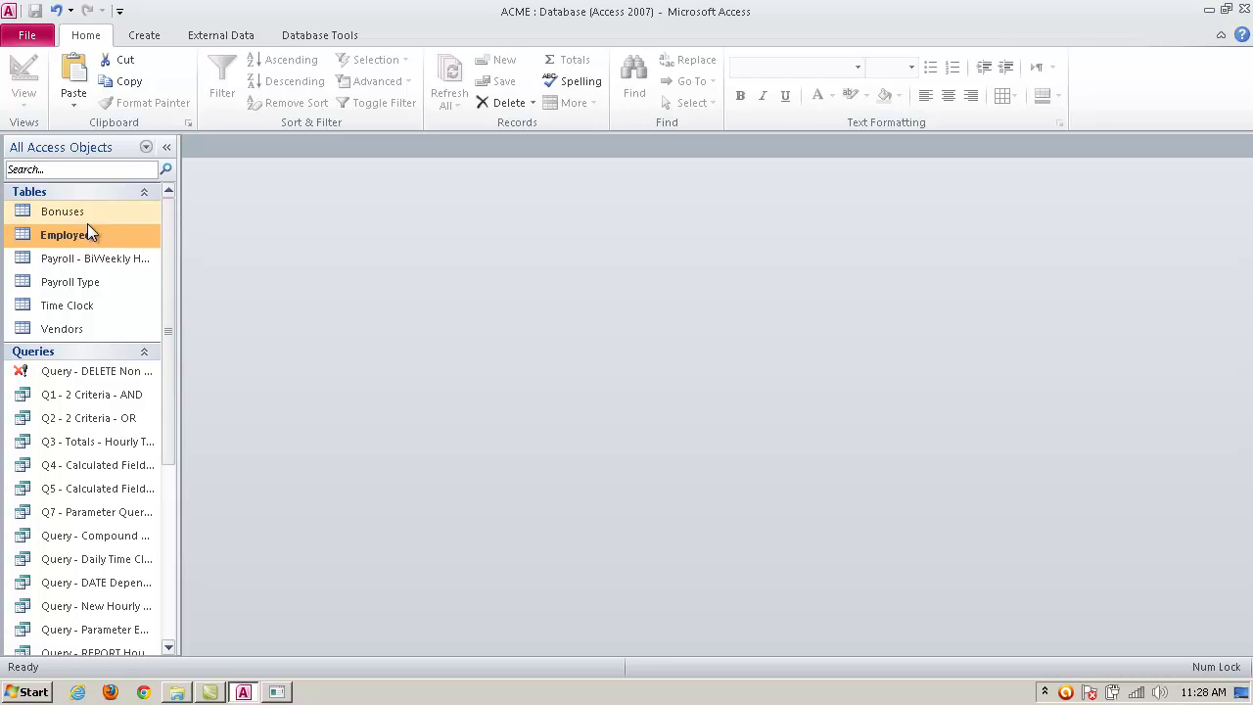
# - Create a fresh Employees form in Layout View at record 1 of 8
pyautogui.click(144, 35)
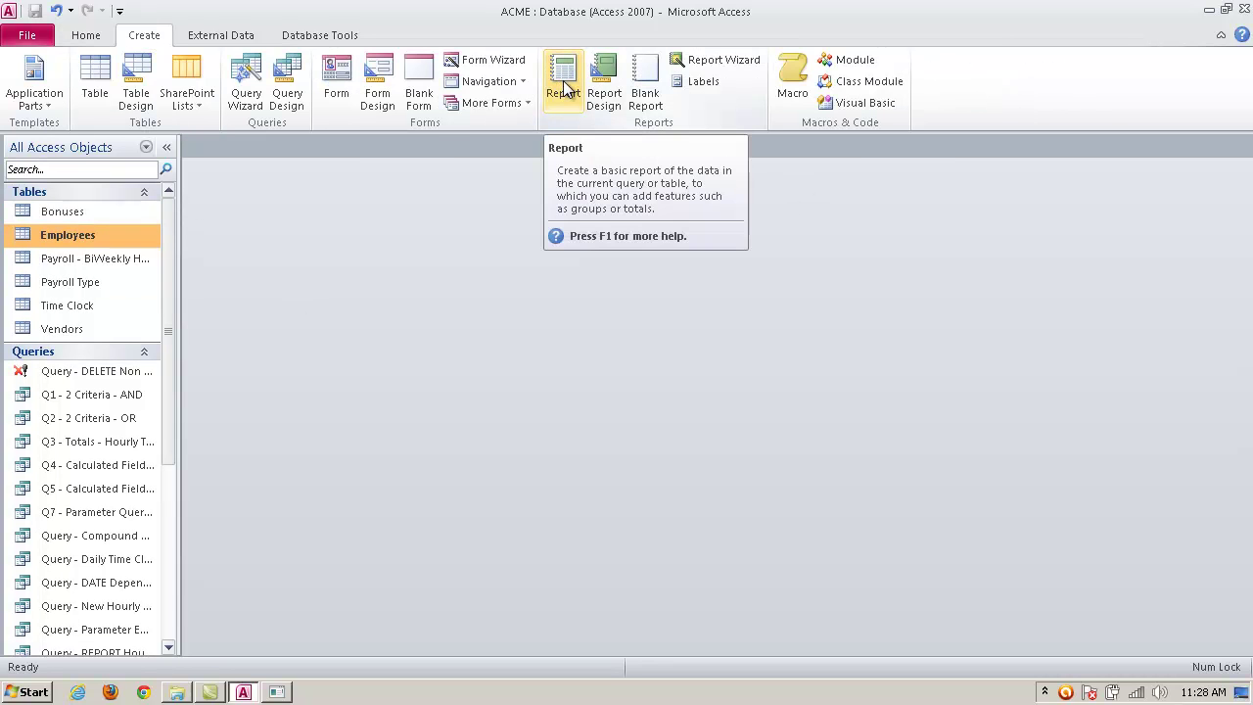
pyautogui.click(330, 80)
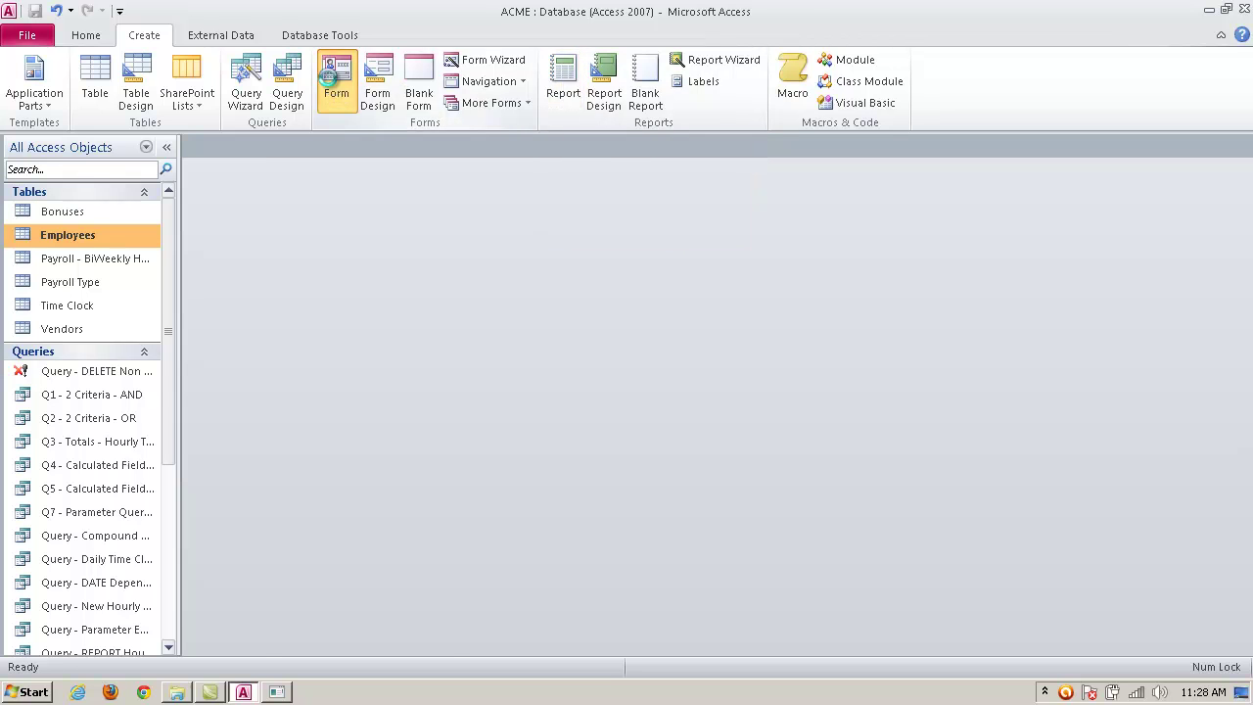
pyautogui.moveTo(1249, 313); pyautogui.dragTo(1249, 265)
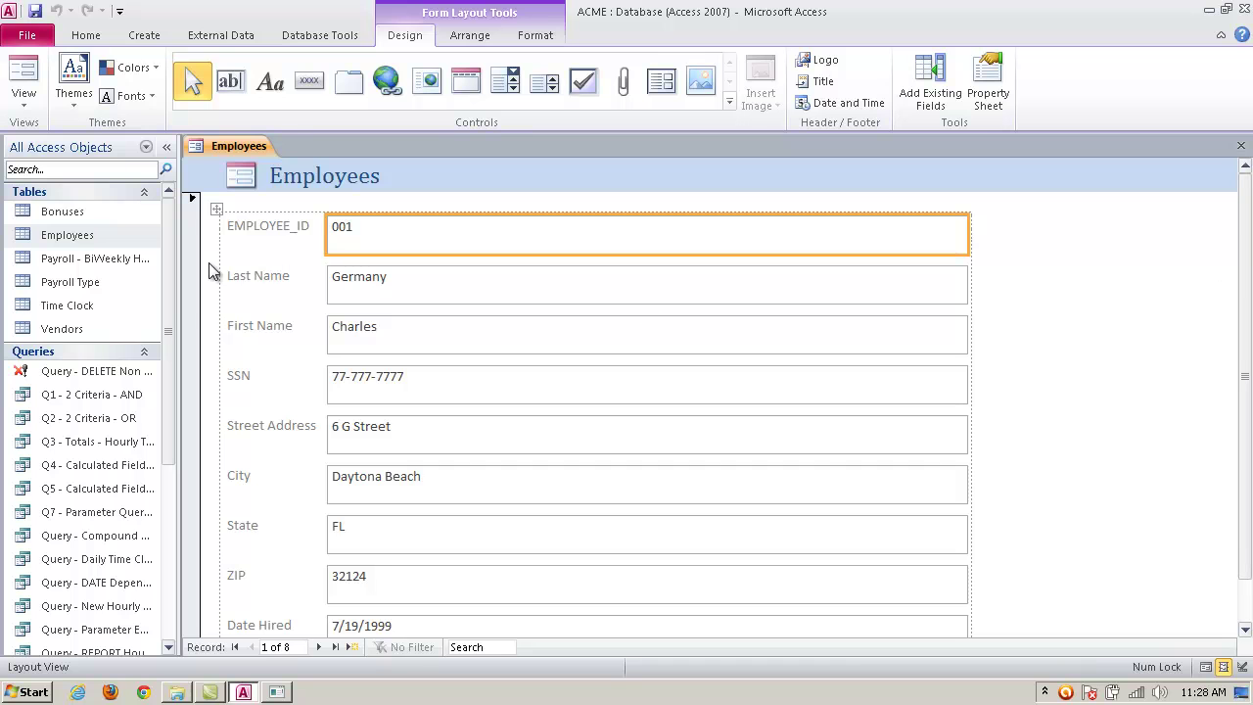
# - Switch the Employees form to Design View and enlarge the detail area below US Citizen
pyautogui.click(24, 102)
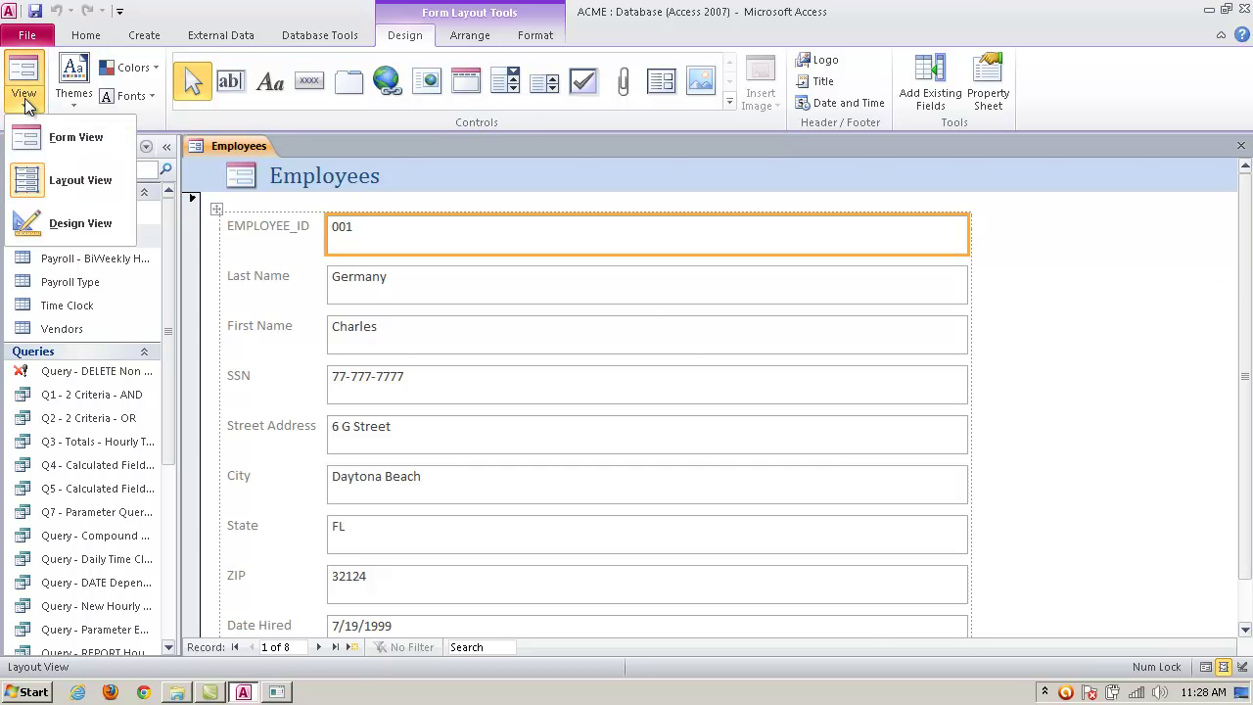
pyautogui.click(32, 223)
pyautogui.moveTo(1249, 196); pyautogui.dragTo(1249, 409)
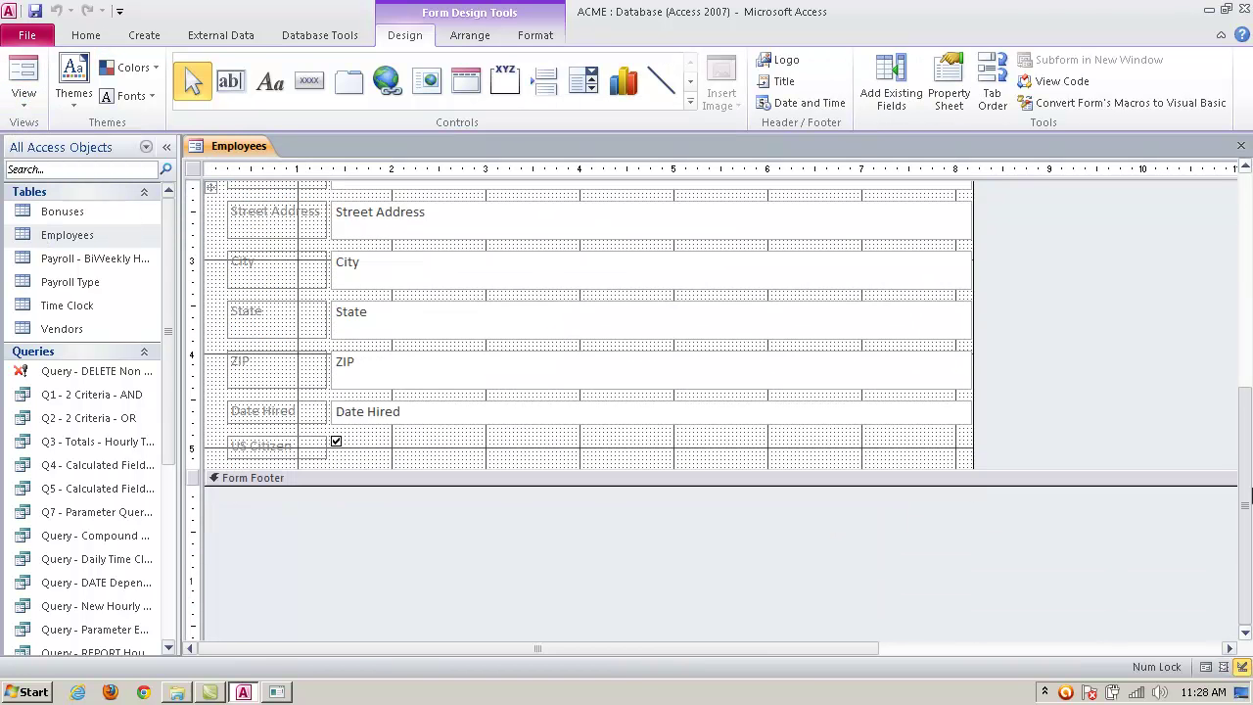
pyautogui.moveTo(685, 468); pyautogui.dragTo(685, 580)
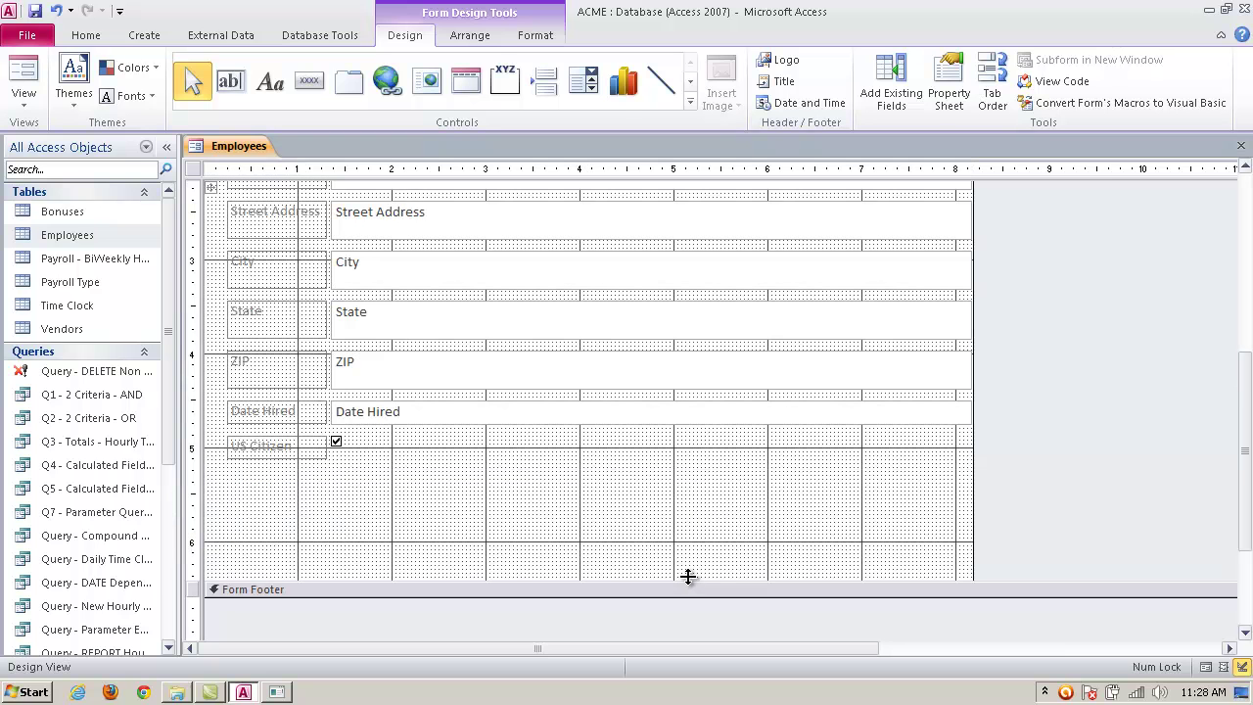
# - Draw a Subform/Subreport control below US Citizen to launch the SubForm Wizard
pyautogui.click(691, 82)
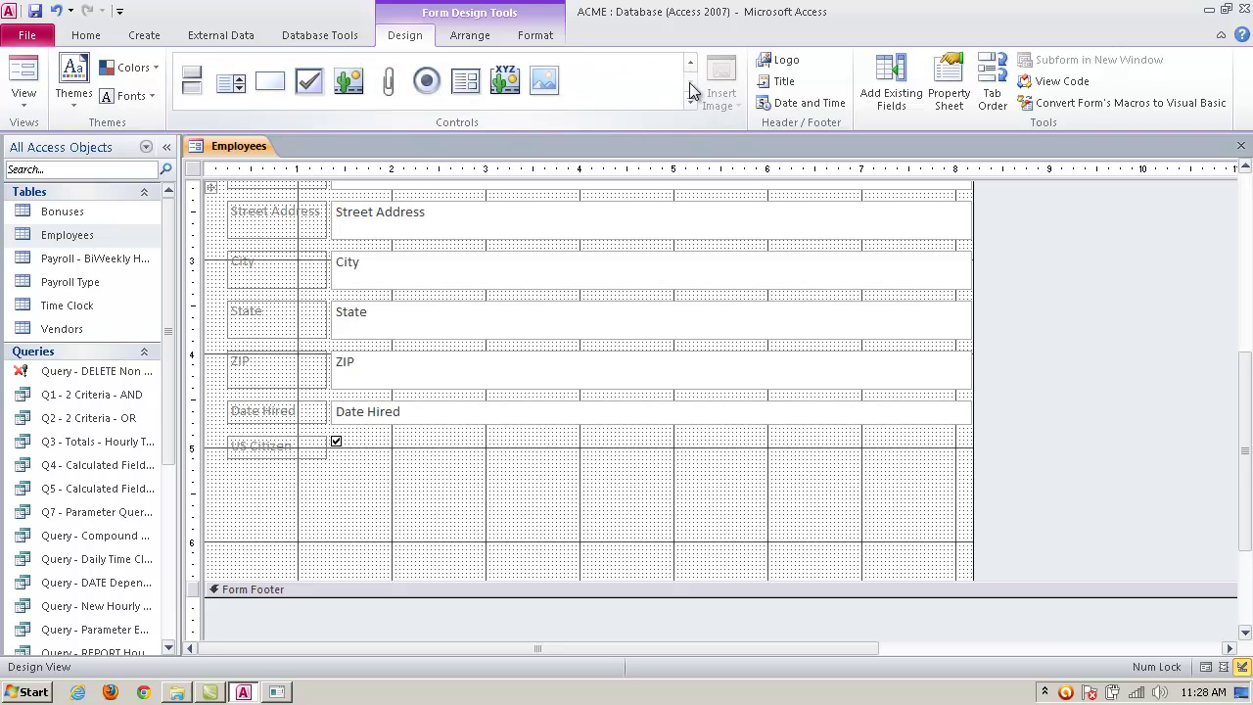
pyautogui.click(466, 86)
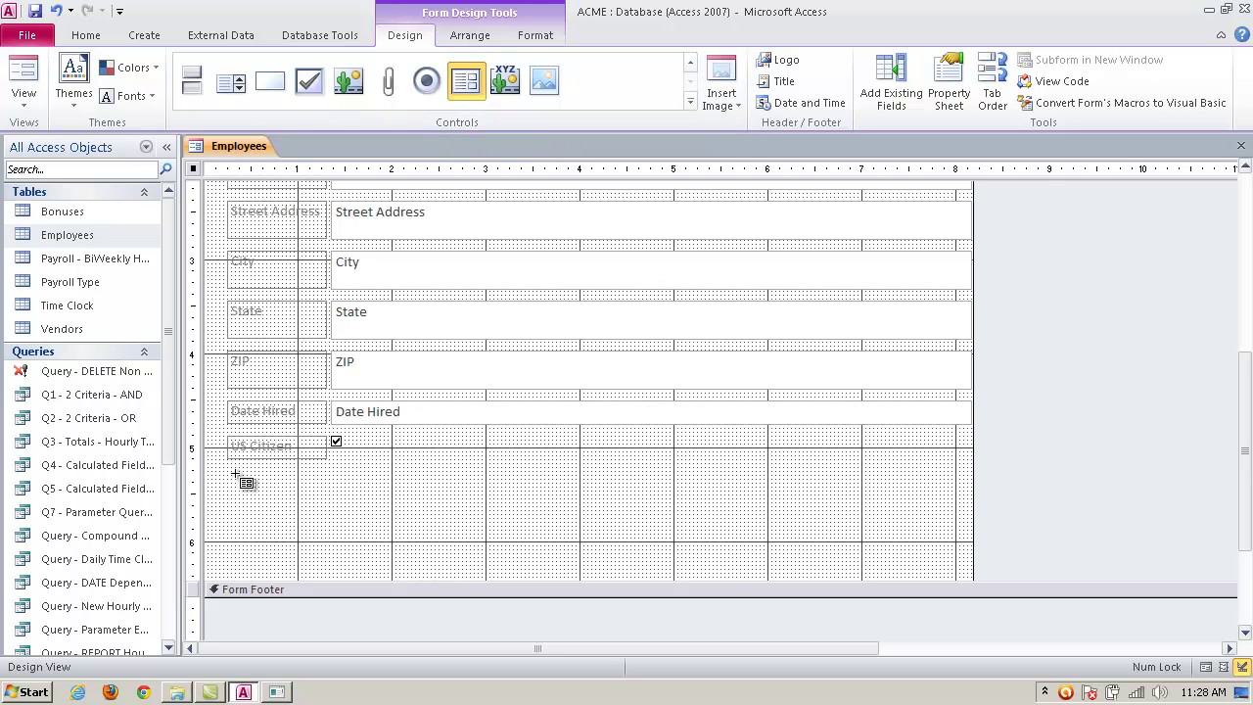
pyautogui.moveTo(228, 476); pyautogui.dragTo(930, 568)
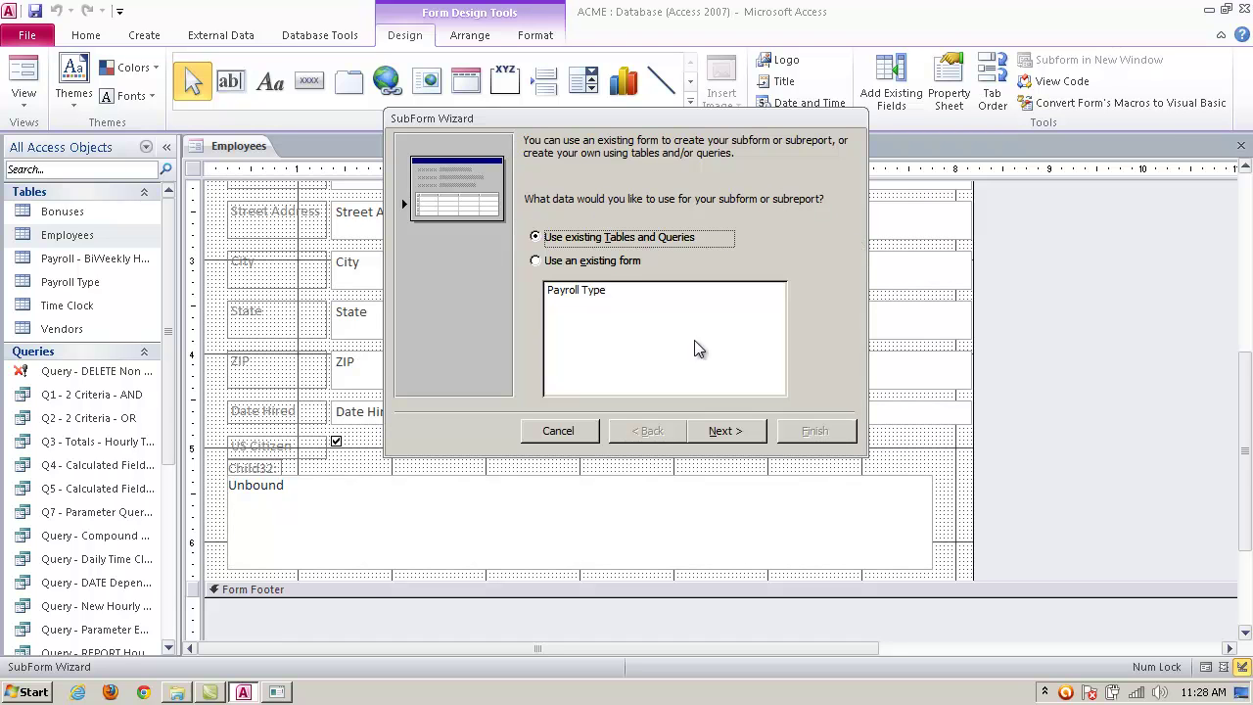
# - Build the subform from the Payroll Type table with all fields, linked on EMPLOYEE_ID
pyautogui.click(724, 440)
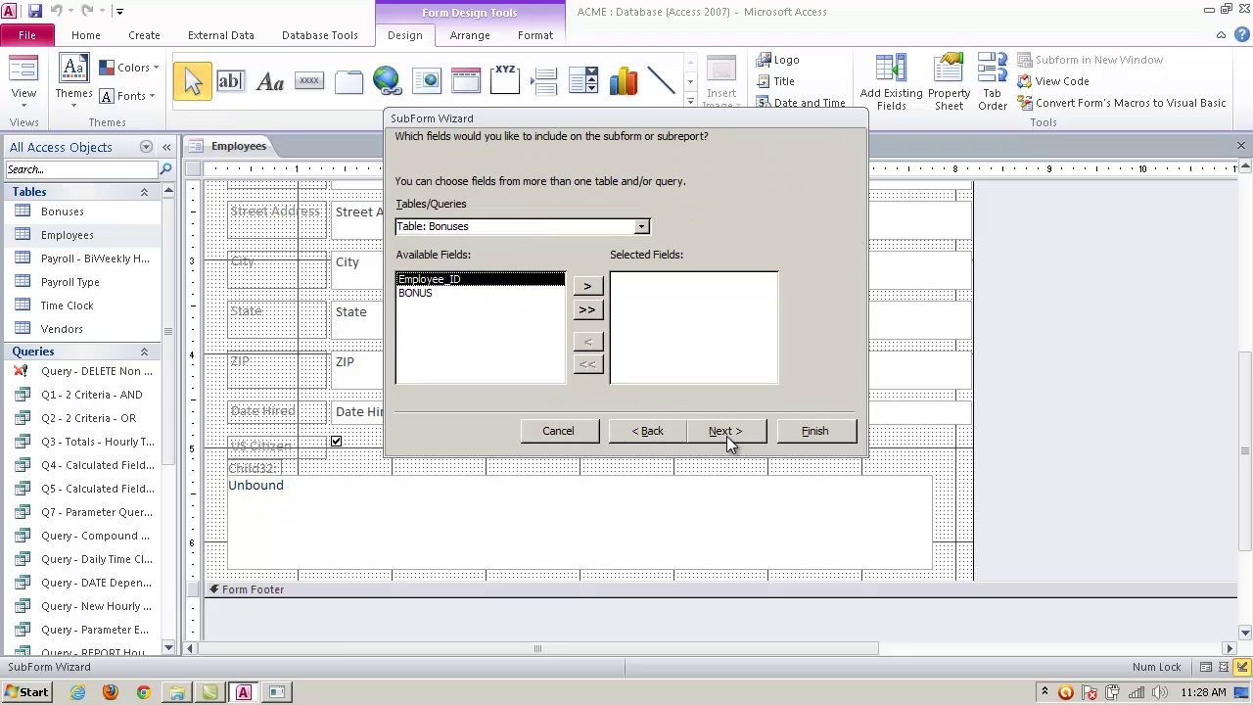
pyautogui.click(642, 227)
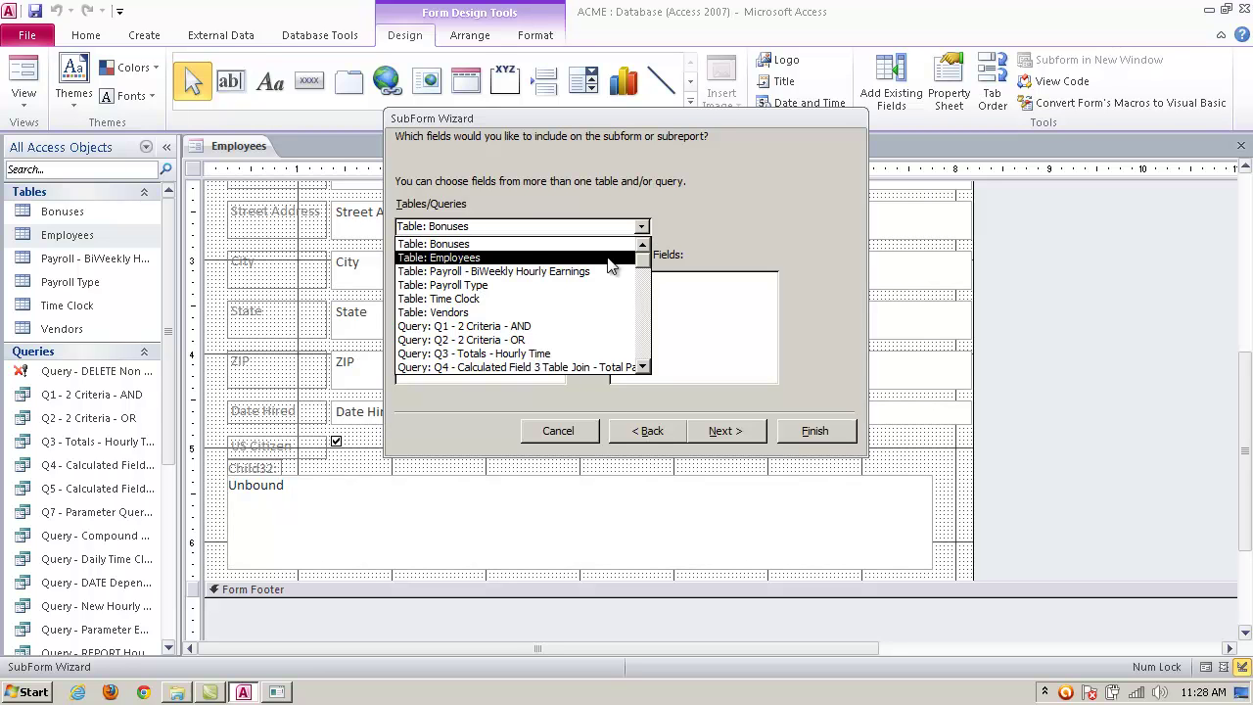
pyautogui.click(568, 285)
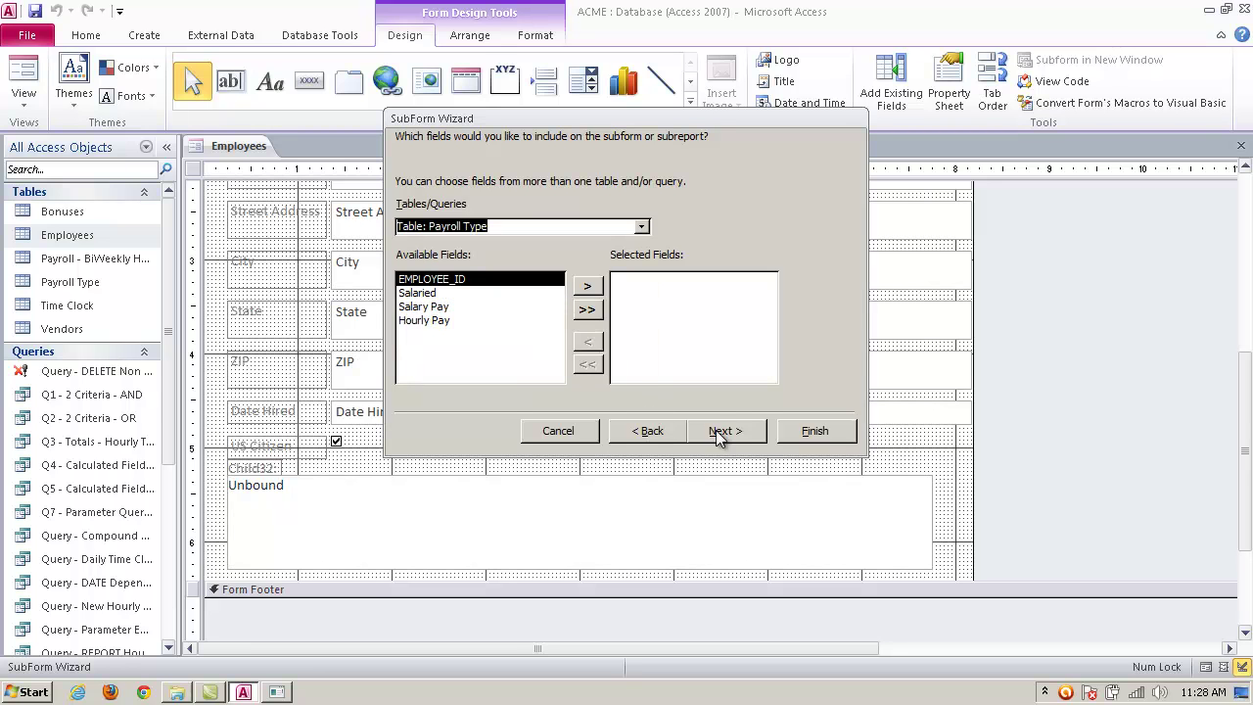
pyautogui.click(587, 311)
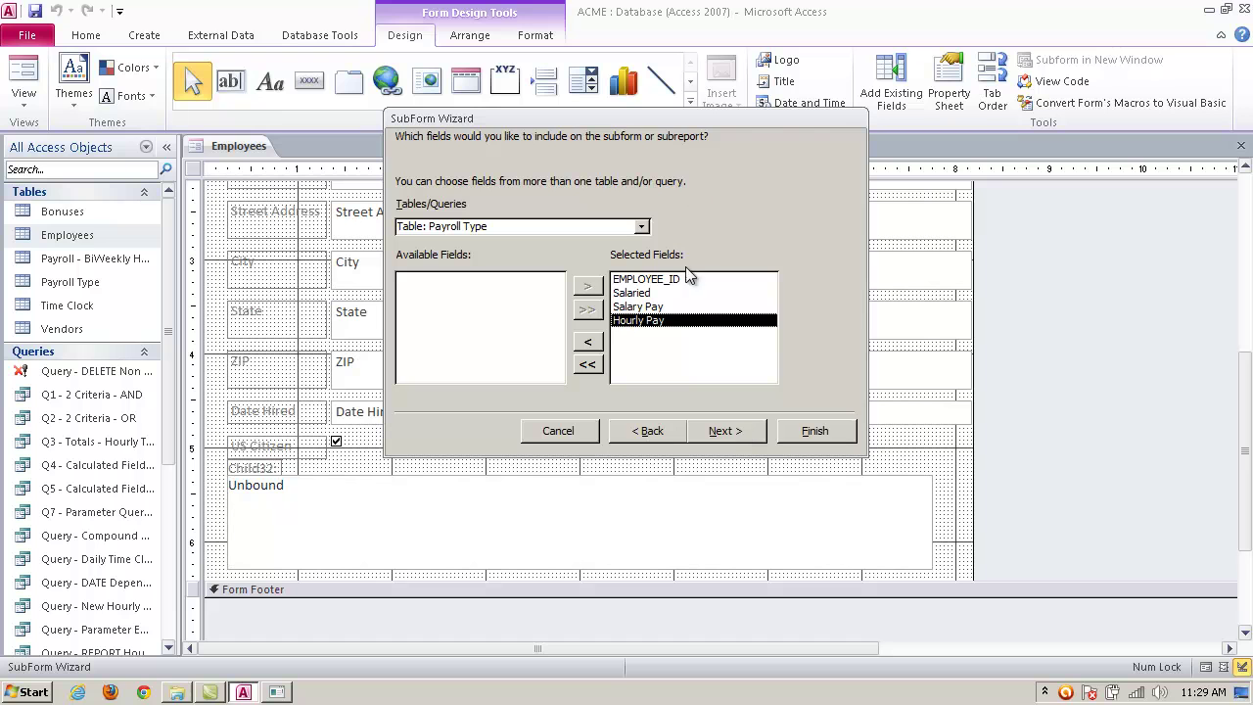
pyautogui.click(743, 435)
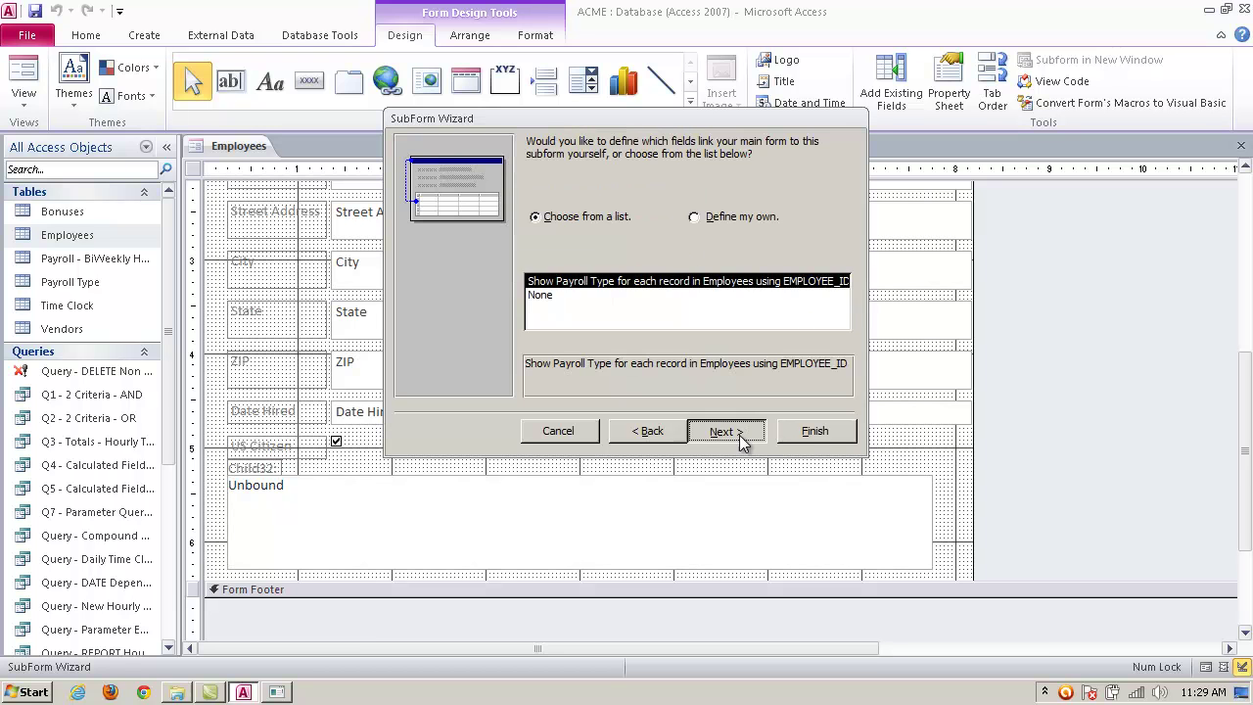
pyautogui.click(739, 435)
pyautogui.click(817, 430)
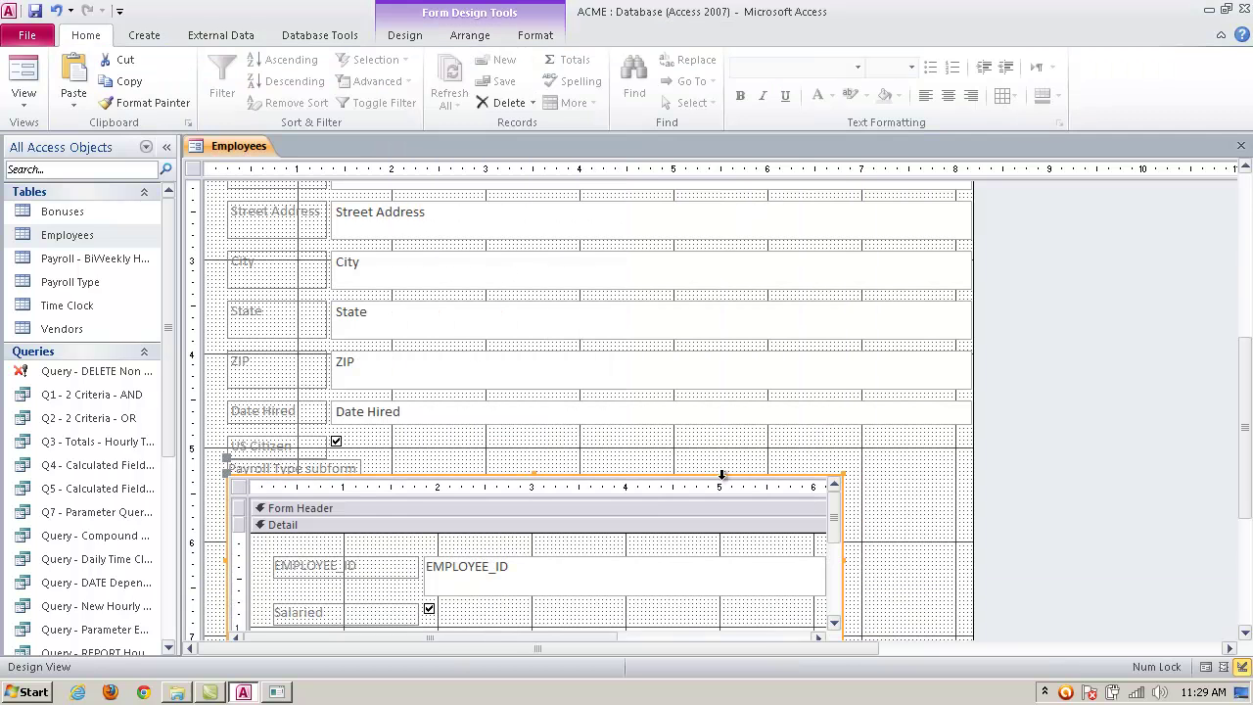
# - Test the Payroll Type subform in Form View
pyautogui.click(33, 98)
pyautogui.click(29, 149)
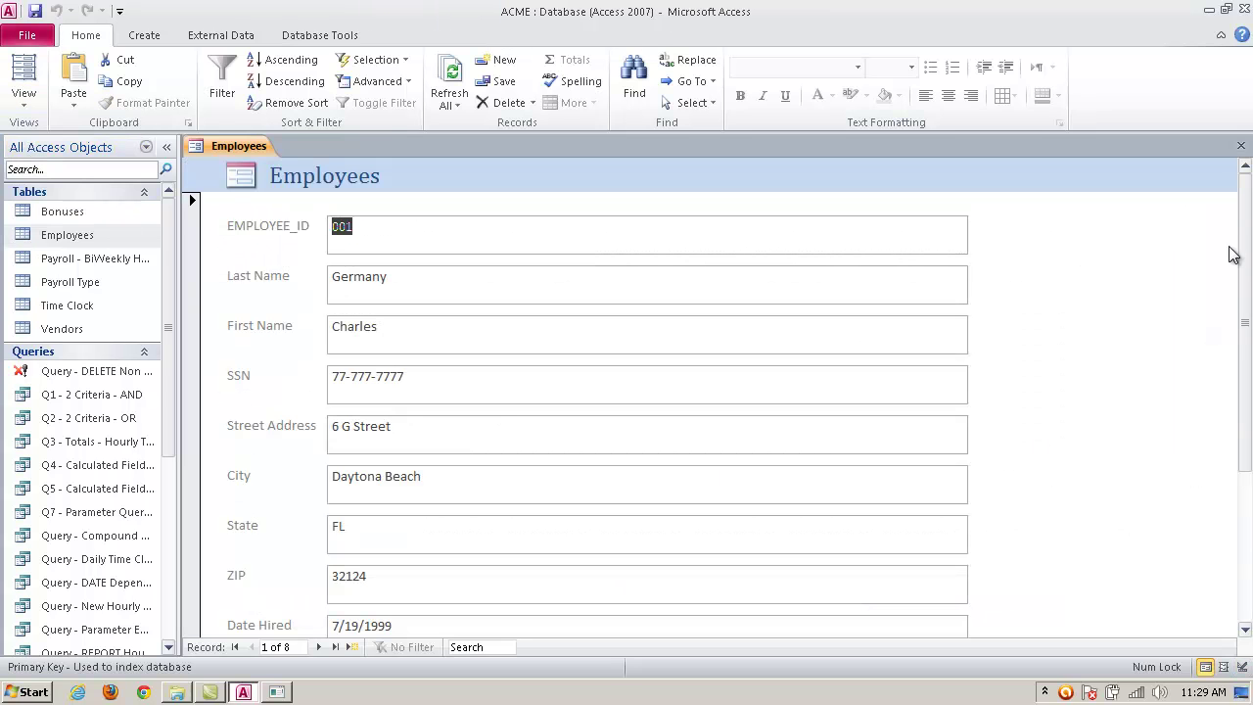
pyautogui.moveTo(1247, 235); pyautogui.dragTo(1250, 248)
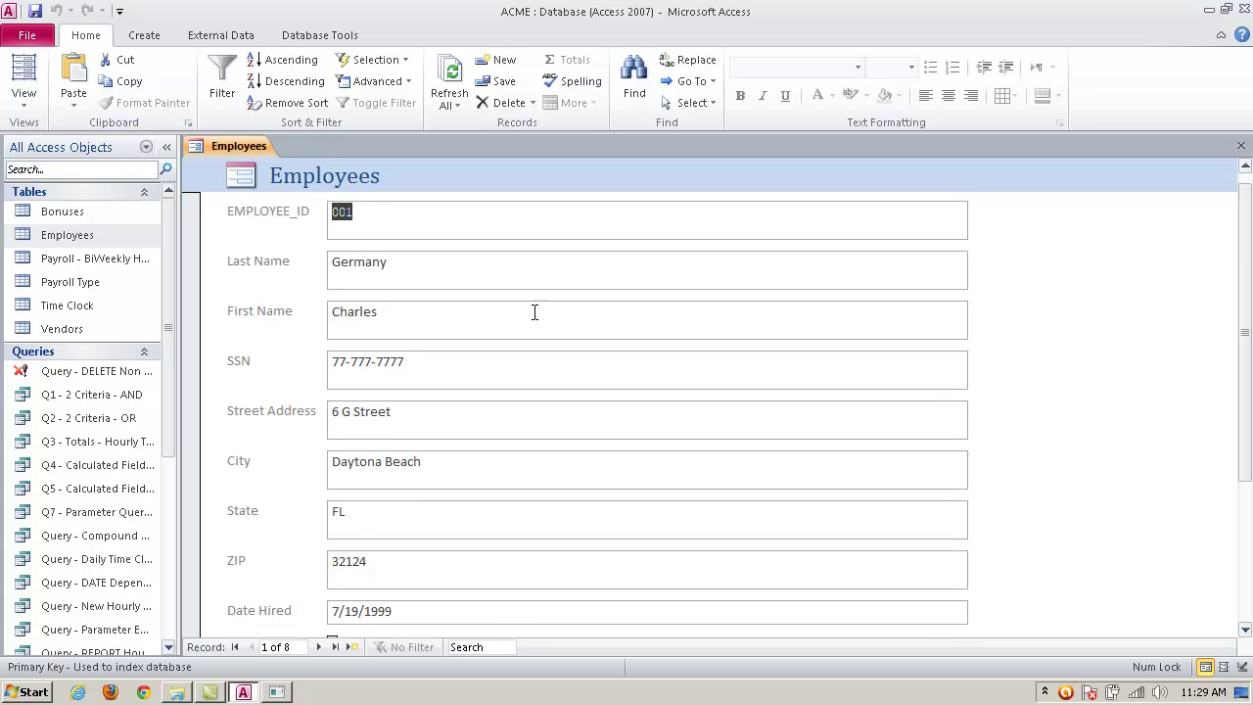
pyautogui.moveTo(1249, 305); pyautogui.dragTo(1250, 416)
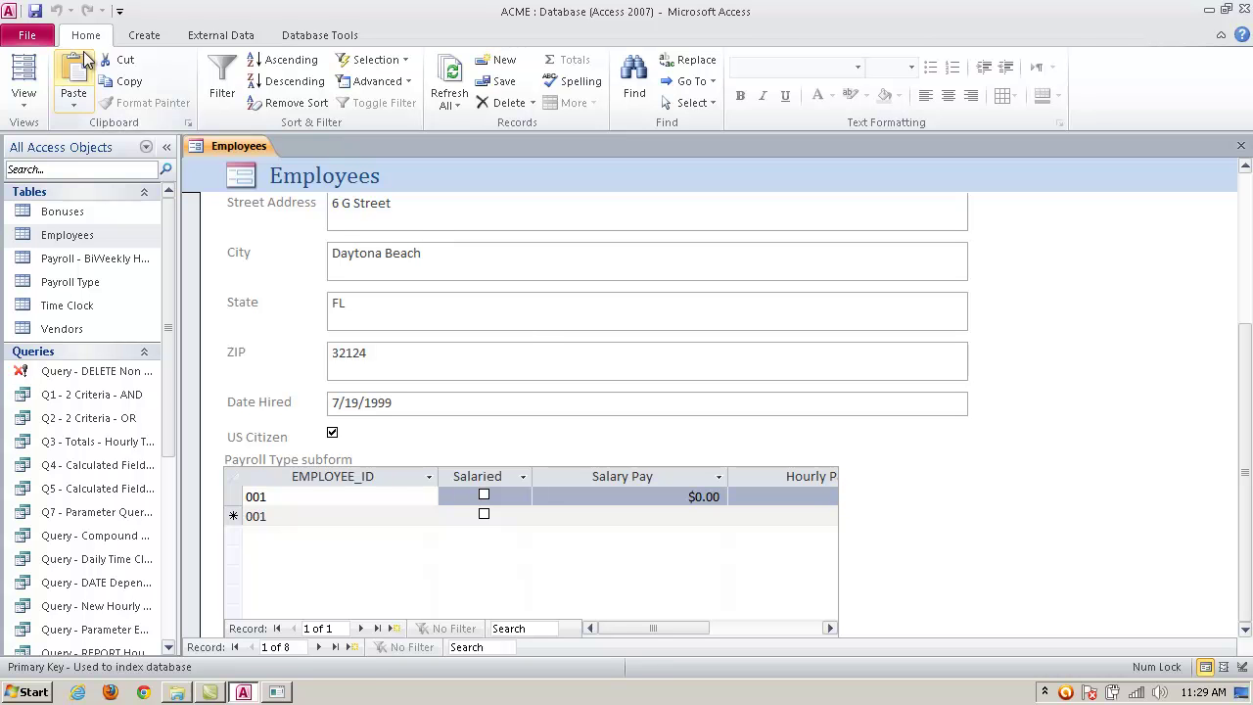
# - Widen the Payroll Type subform in Design View, then return to Form View
pyautogui.click(21, 71)
pyautogui.click(24, 102)
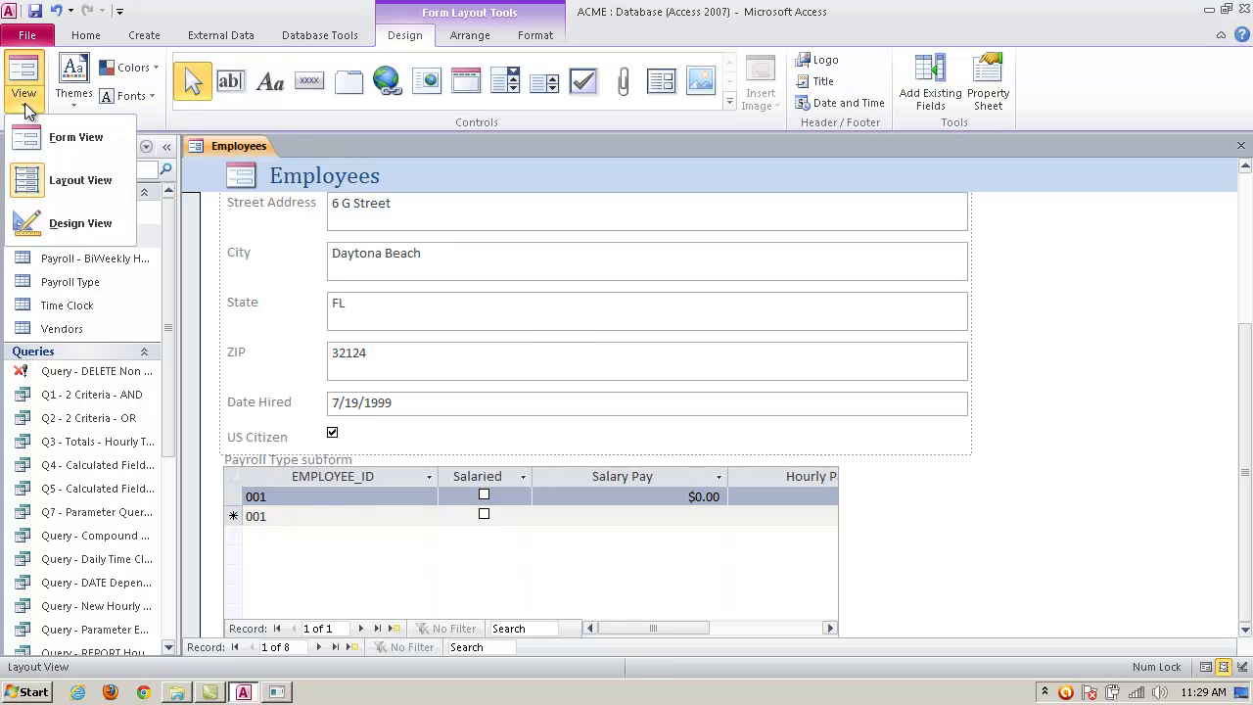
pyautogui.click(41, 225)
pyautogui.moveTo(1239, 355); pyautogui.dragTo(1241, 564)
pyautogui.moveTo(844, 425); pyautogui.dragTo(942, 423)
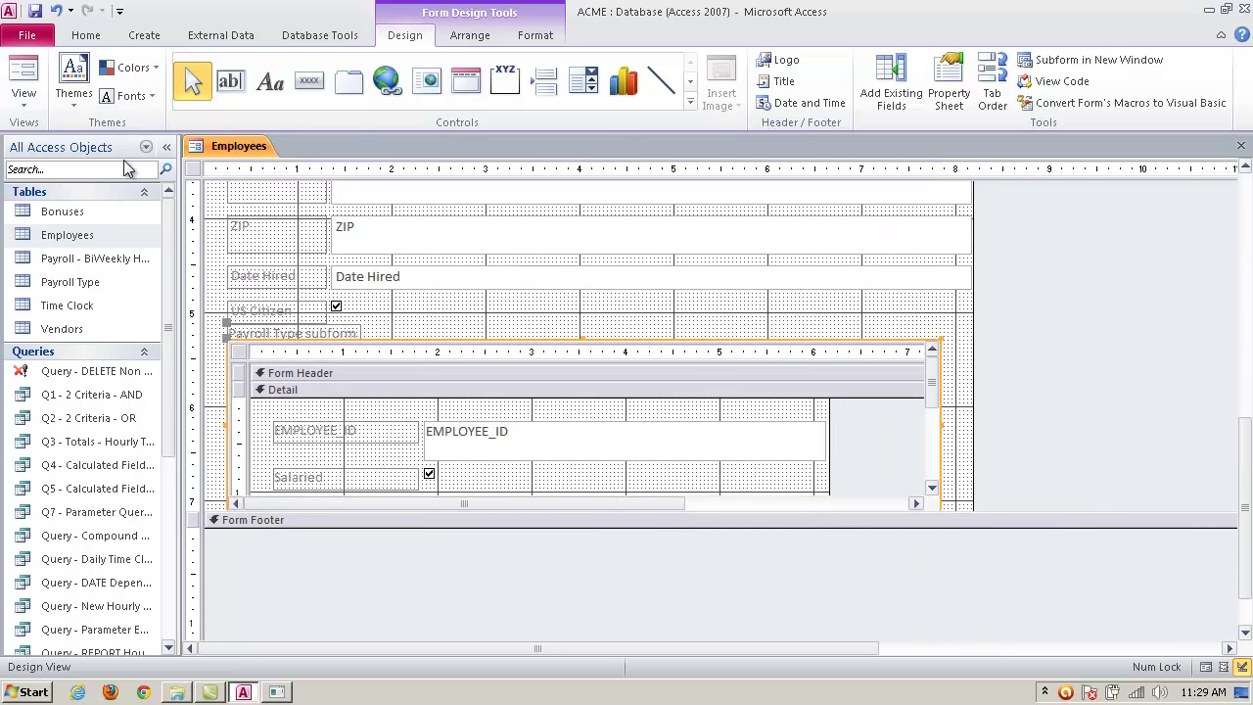
pyautogui.click(21, 109)
pyautogui.click(39, 134)
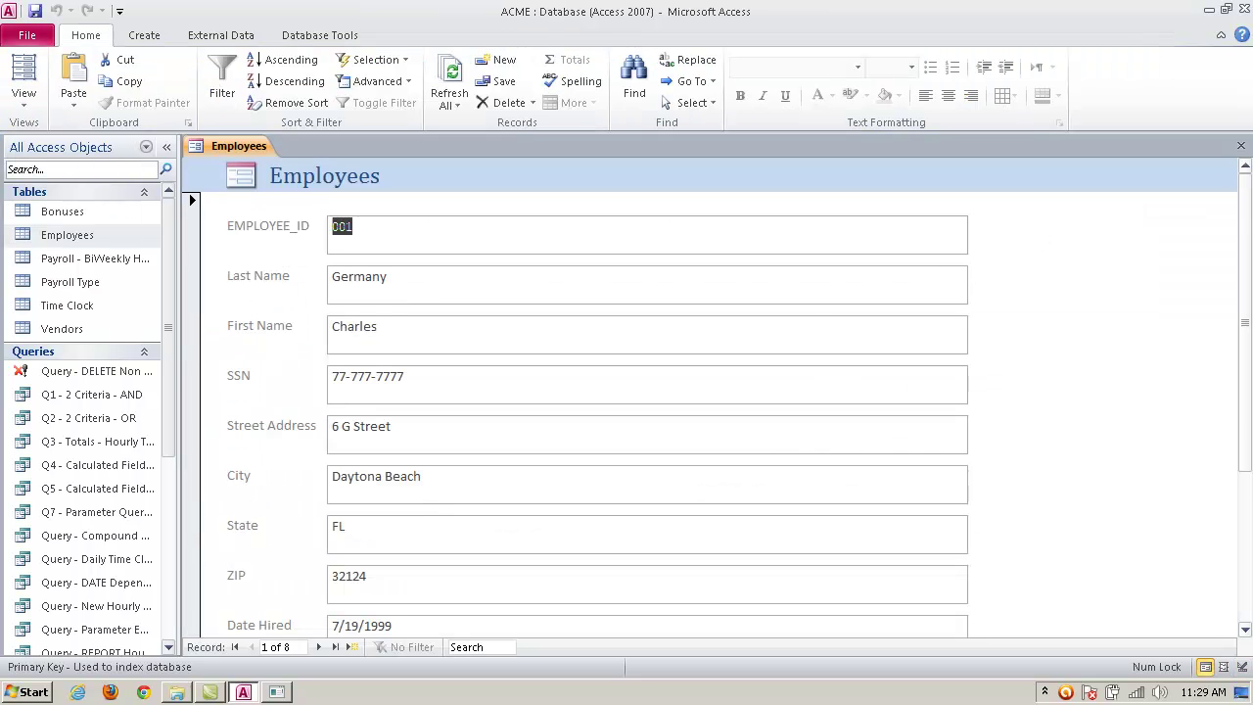
# - Advance through employee records 2, 3 and 4 of 8, checking each one's Payroll Type subform row
pyautogui.moveTo(1249, 233); pyautogui.dragTo(1243, 392)
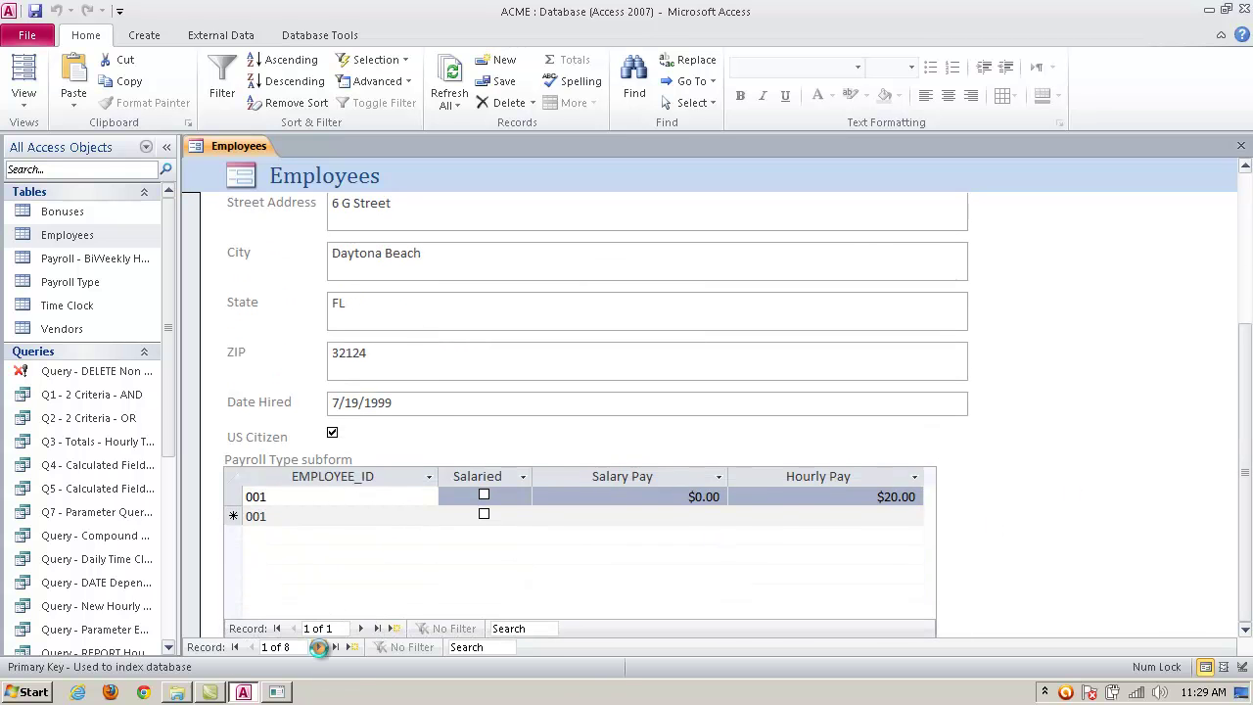
pyautogui.click(320, 647)
pyautogui.moveTo(1243, 318); pyautogui.dragTo(1242, 440)
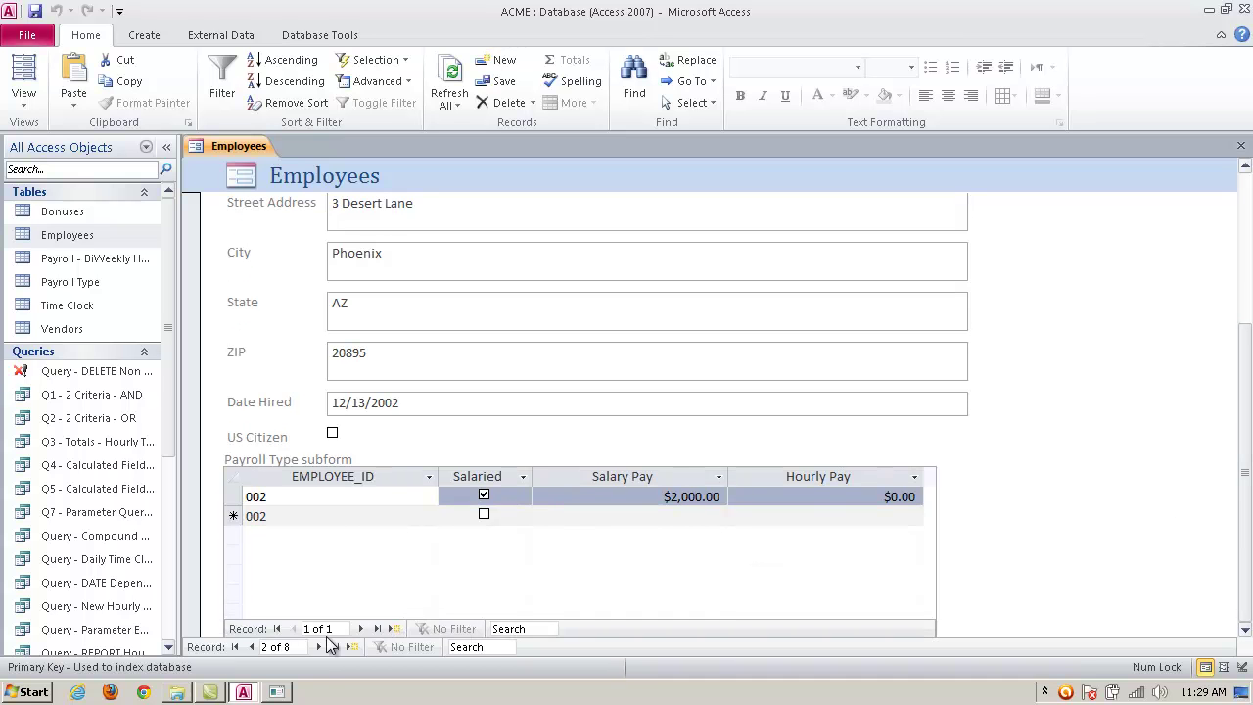
pyautogui.click(318, 647)
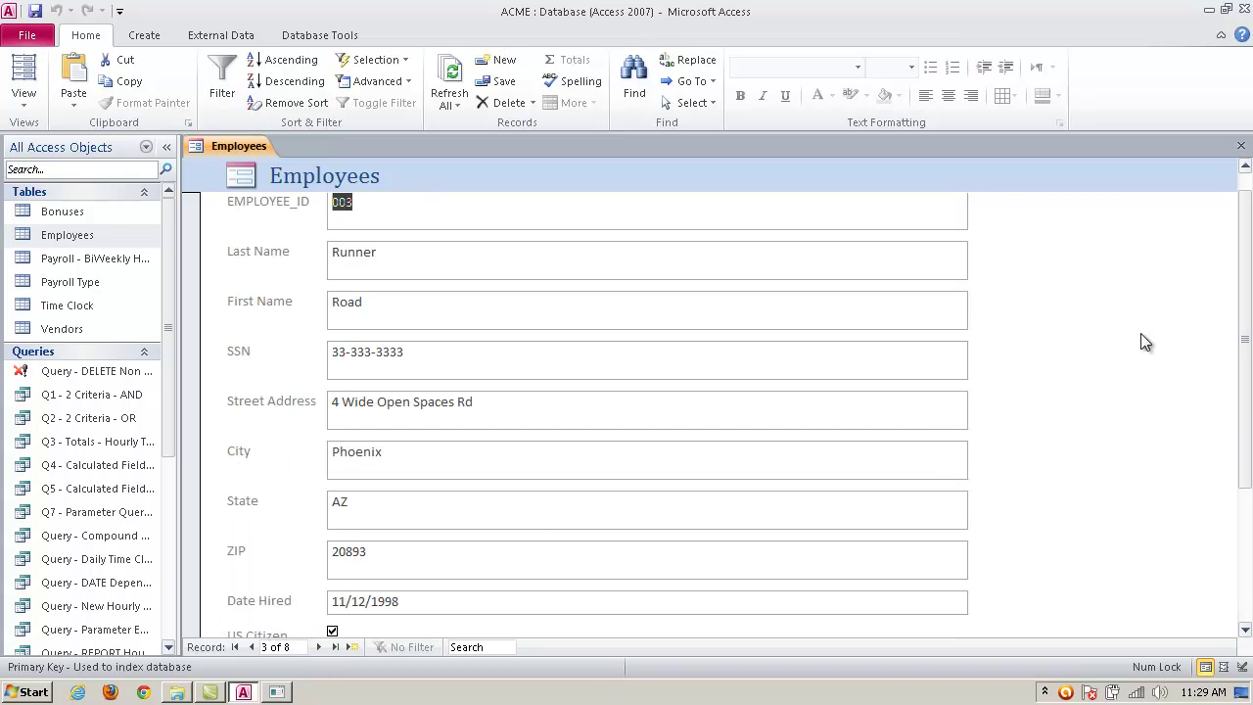
pyautogui.moveTo(1240, 327); pyautogui.dragTo(1240, 458)
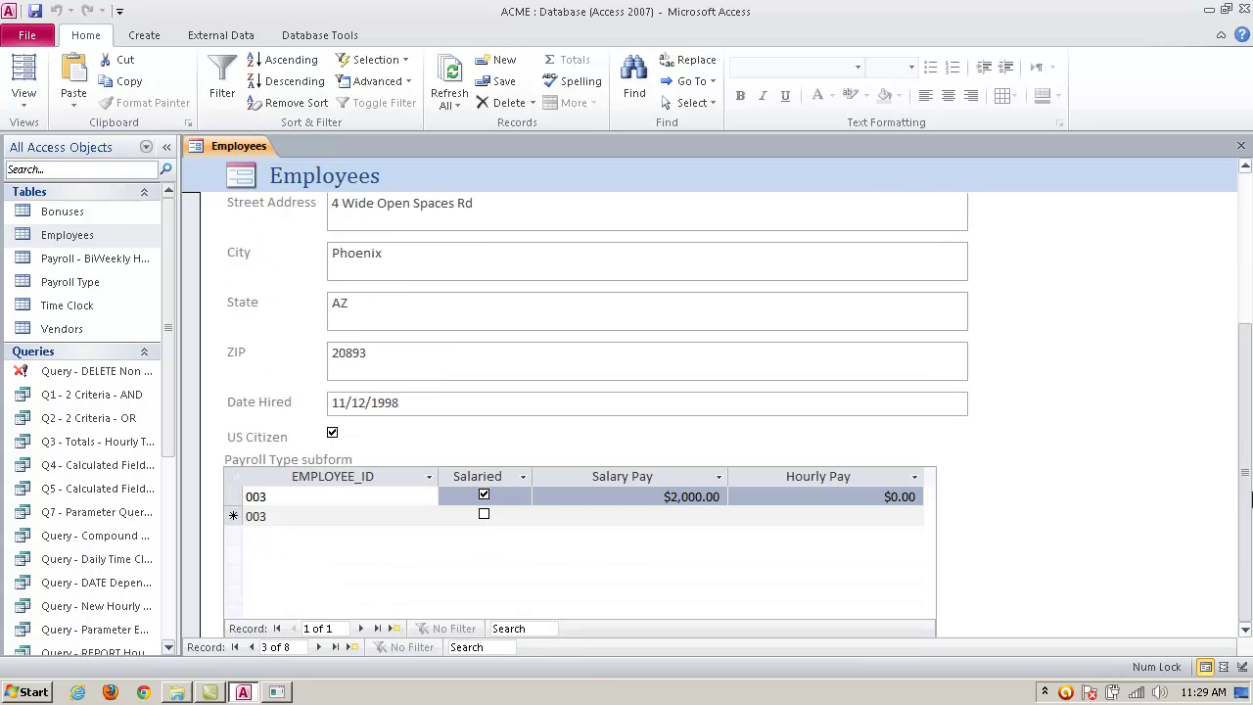
pyautogui.click(318, 647)
# - Continue to employee records 5 and 6 of 8, confirming their matching payroll rows
pyautogui.moveTo(1245, 401); pyautogui.dragTo(1248, 612)
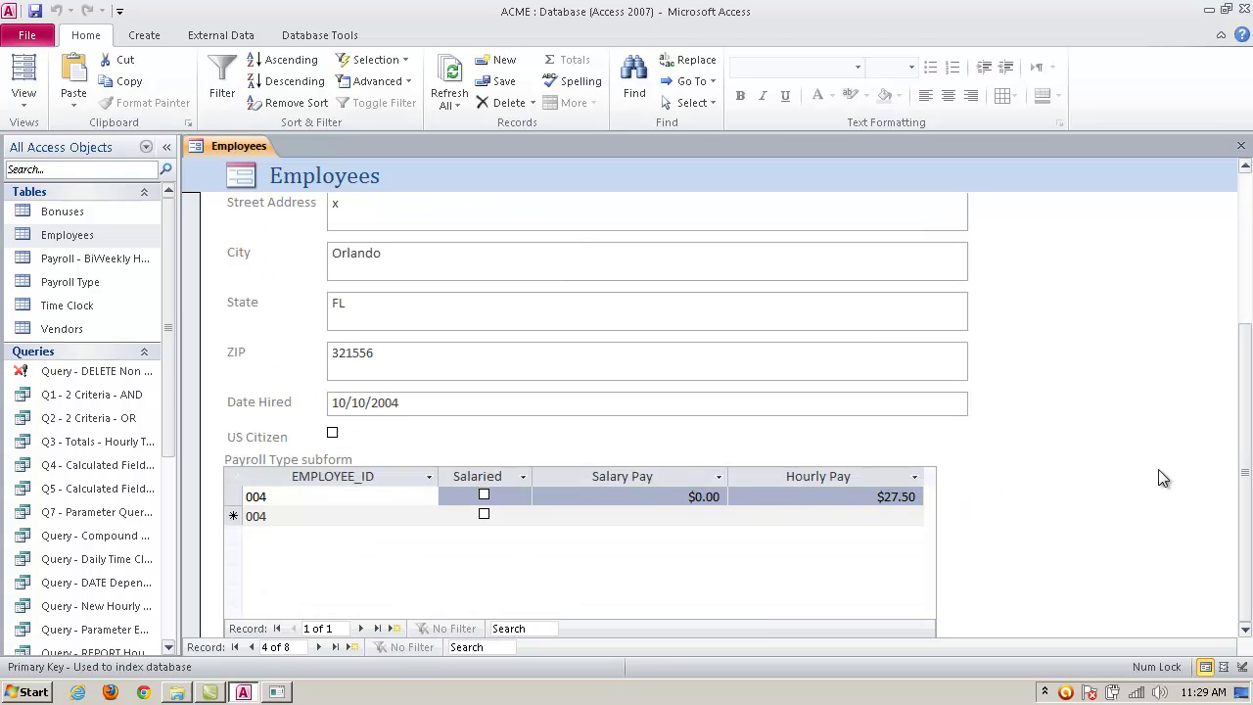
pyautogui.click(318, 647)
pyautogui.moveTo(1249, 412); pyautogui.dragTo(1251, 565)
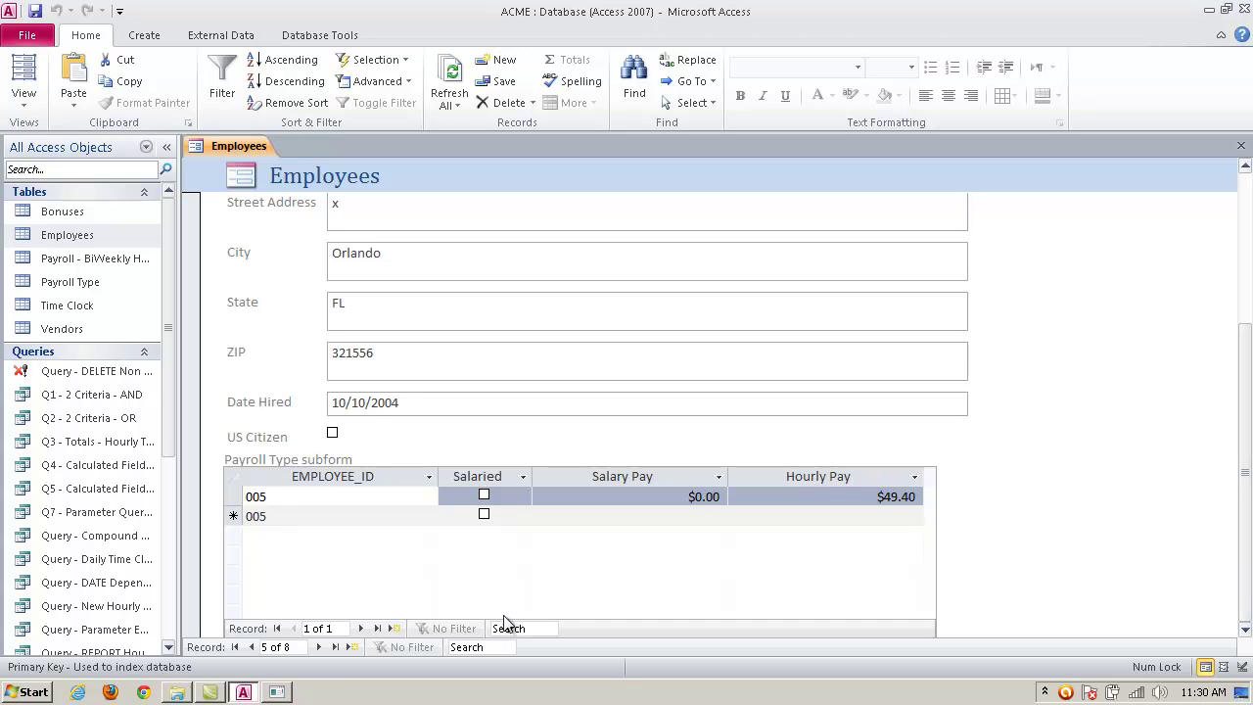
pyautogui.click(319, 646)
pyautogui.moveTo(1244, 343); pyautogui.dragTo(1217, 162)
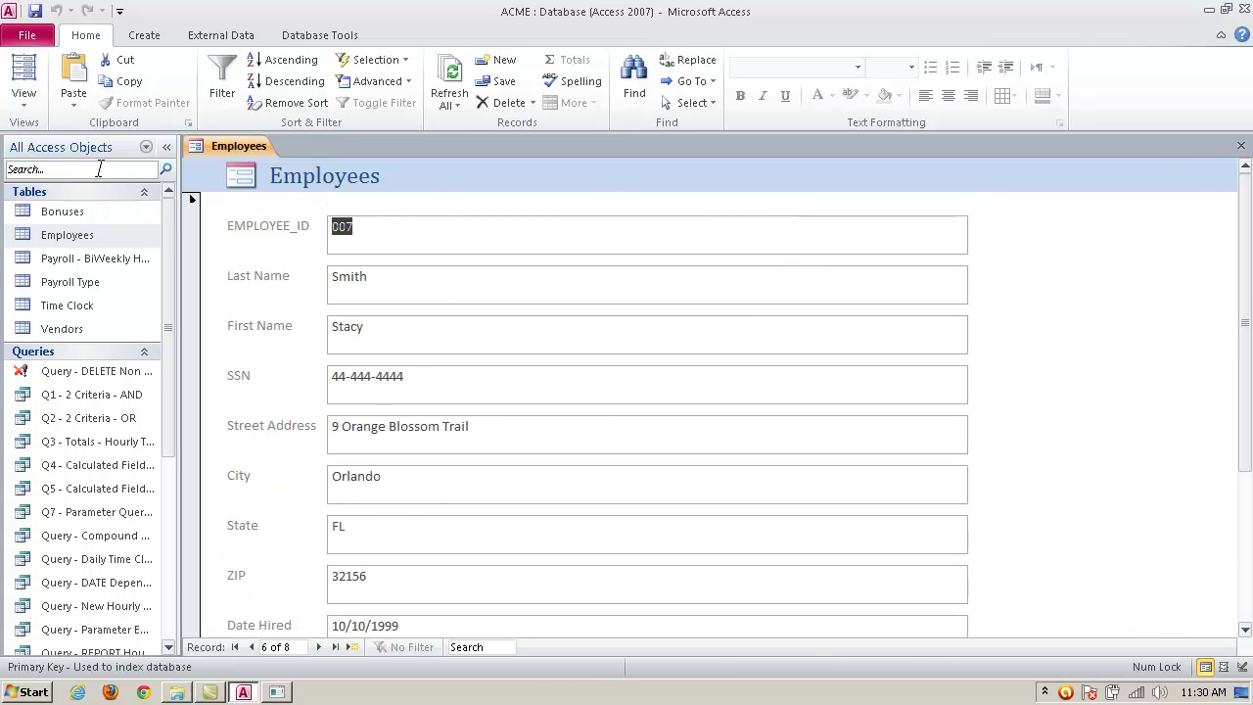
pyautogui.moveTo(167, 235); pyautogui.dragTo(189, 191)
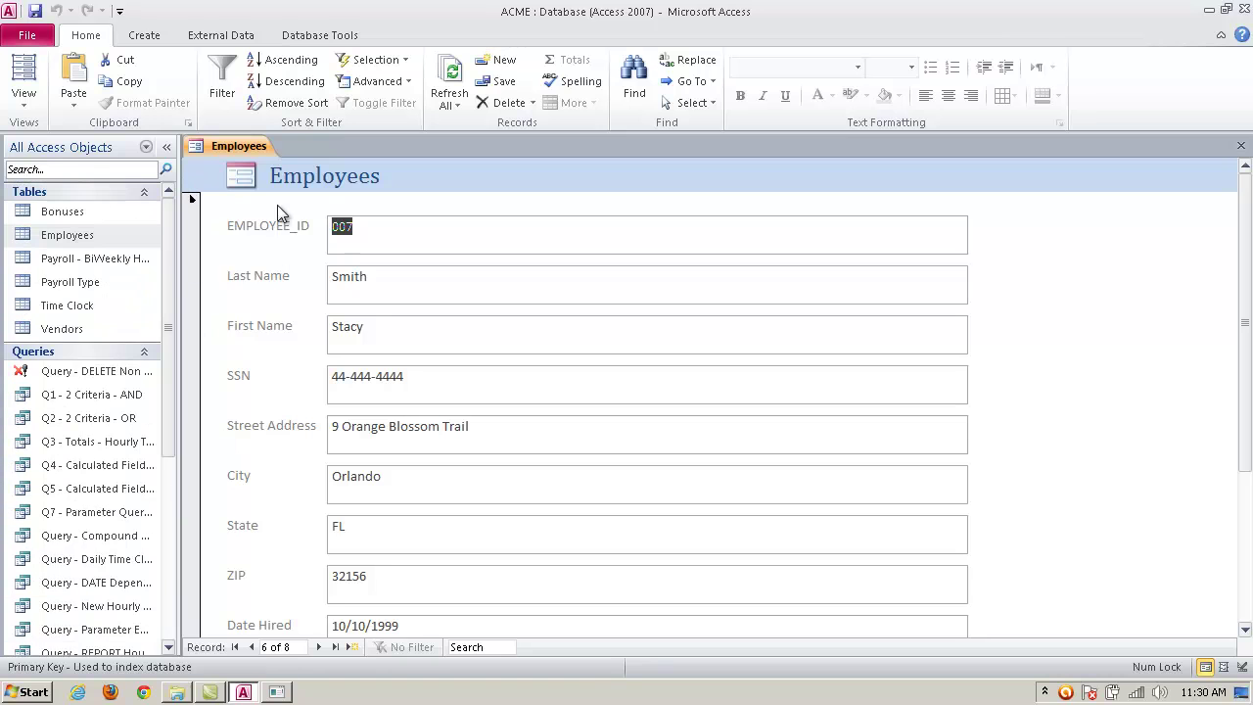